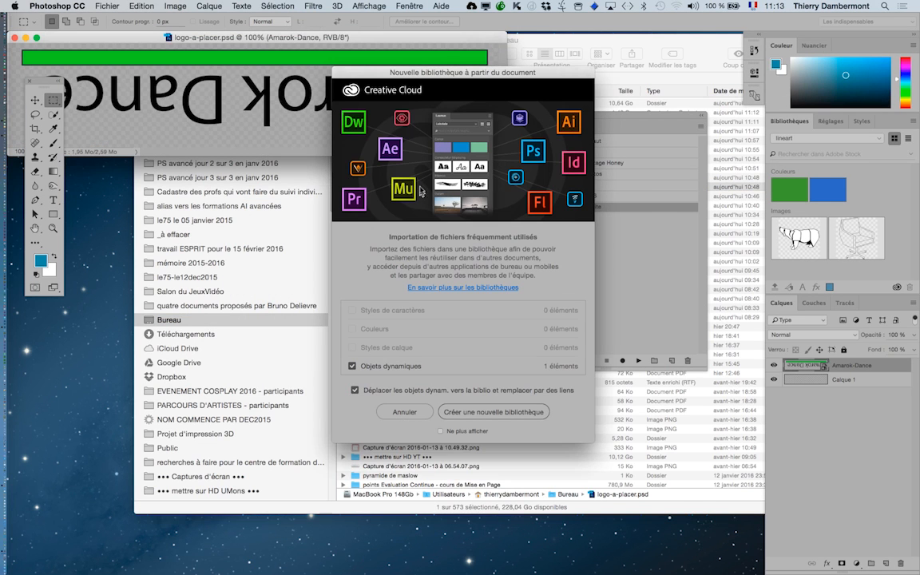
Cancel creating a new library from the document, and show the logo full screen with the Actions panel clear of it
{"action": "left_click", "coordinate": [404, 412]}
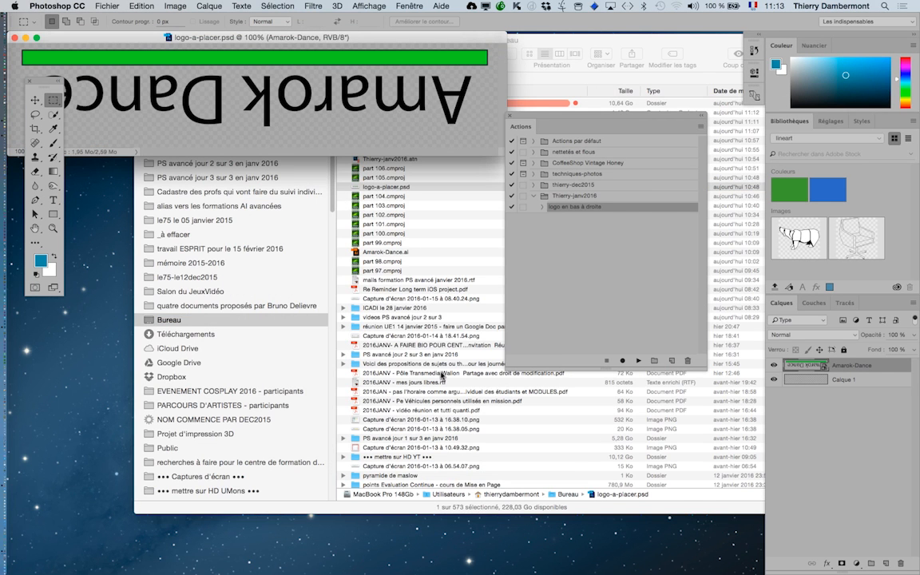
{"action": "key", "text": "f"}
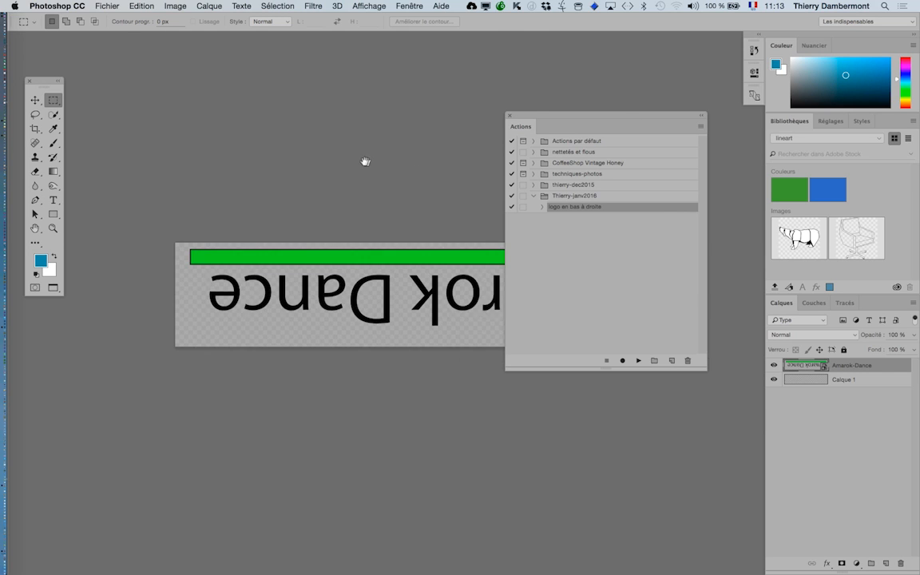
{"action": "left_click_drag", "start_coordinate": [535, 115], "coordinate": [544, 437]}
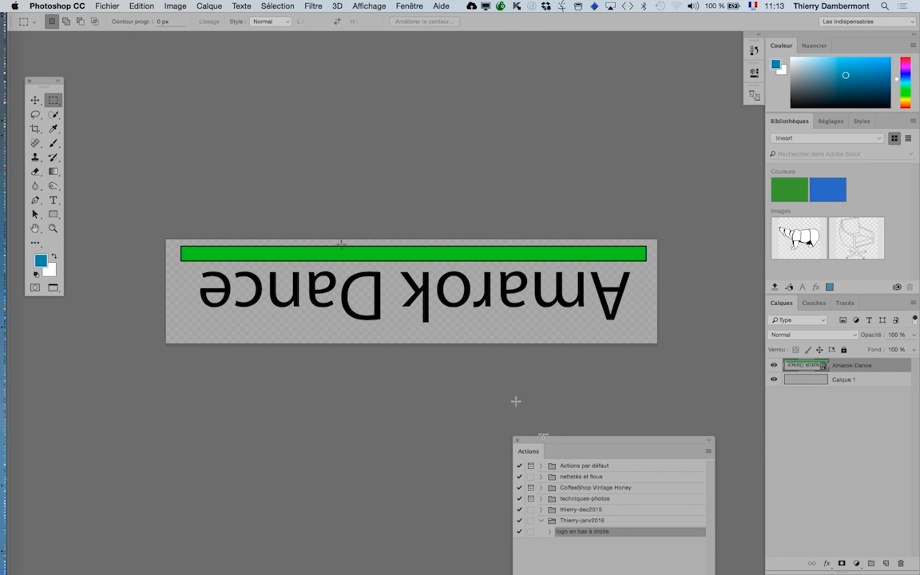
Rotate the whole image 180° and close the Actions panel, leaving the Move tool active
{"action": "left_click", "coordinate": [175, 5]}
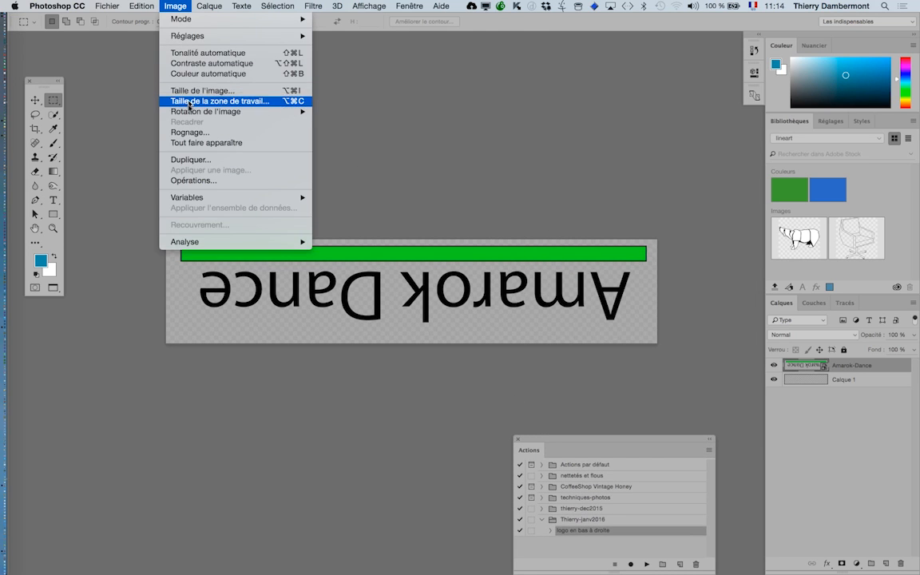
{"action": "left_click", "coordinate": [323, 112]}
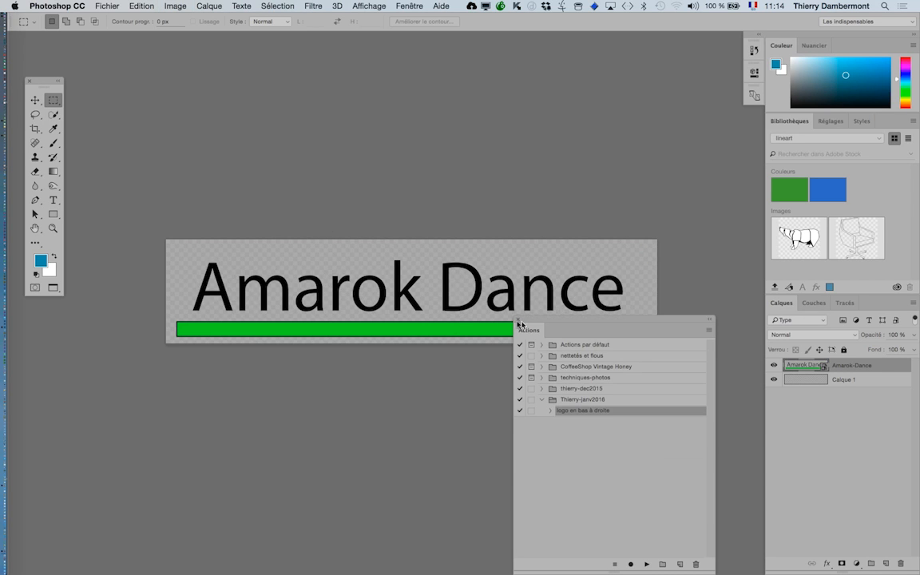
{"action": "left_click", "coordinate": [519, 322]}
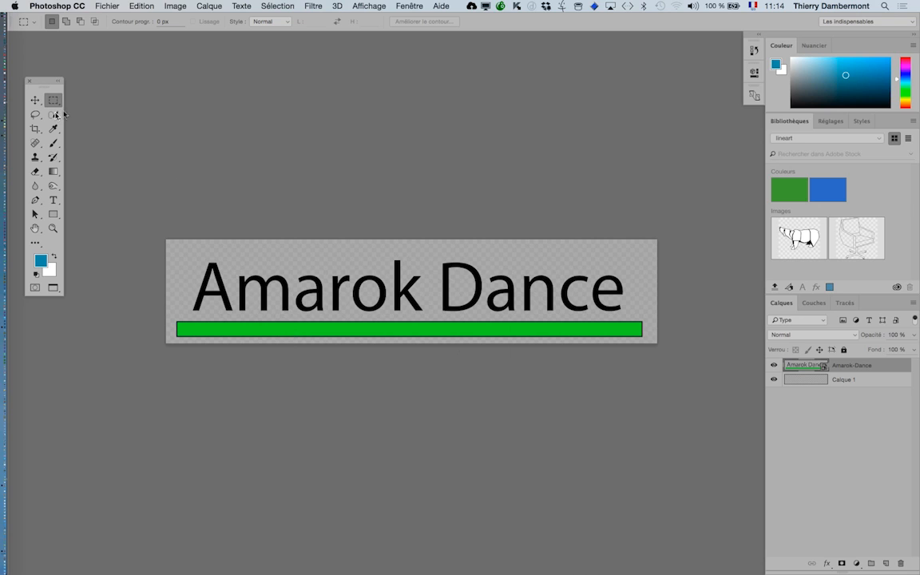
{"action": "left_click", "coordinate": [35, 100]}
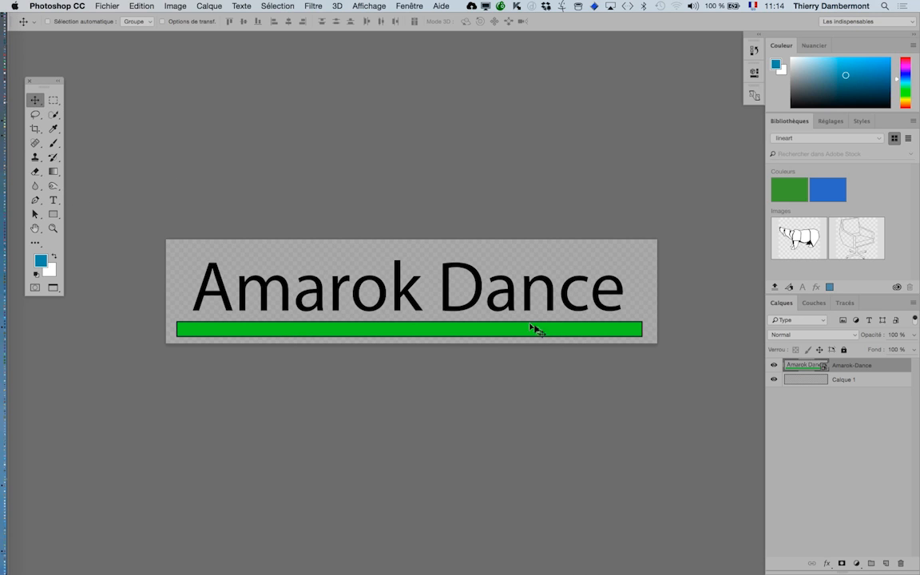
{"action": "key", "text": "super+t"}
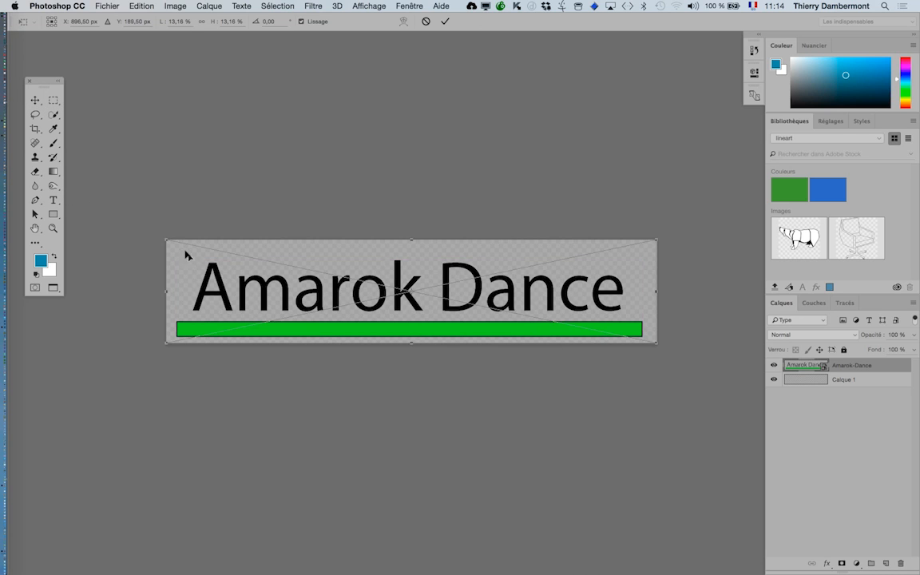
{"action": "left_click_drag", "start_coordinate": [166, 239], "coordinate": [259, 291]}
{"action": "mouse_move", "coordinate": [318, 314]}
{"action": "left_mouse_down"}
{"action": "mouse_move", "coordinate": [302, 312]}
{"action": "mouse_move", "coordinate": [310, 311]}
{"action": "left_mouse_up"}
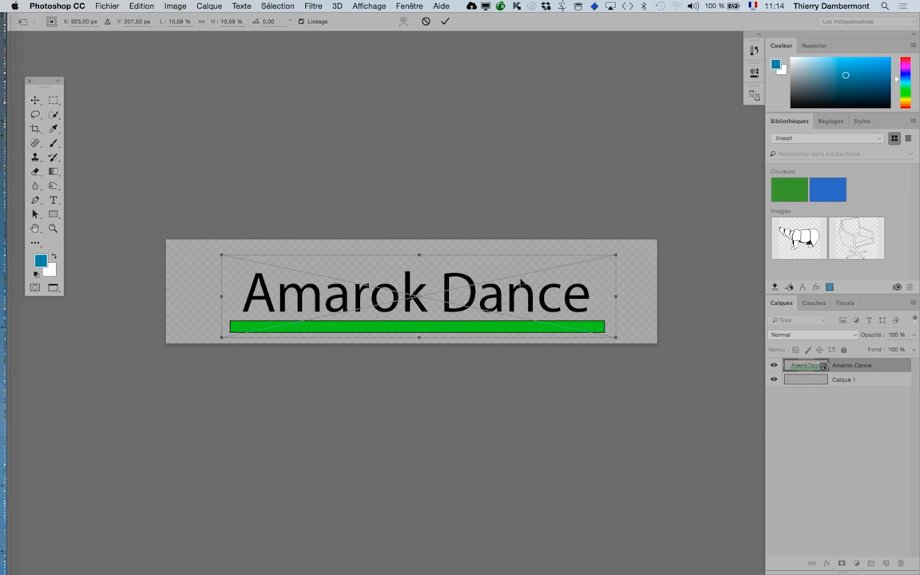
{"action": "left_click_drag", "start_coordinate": [615, 253], "coordinate": [594, 262]}
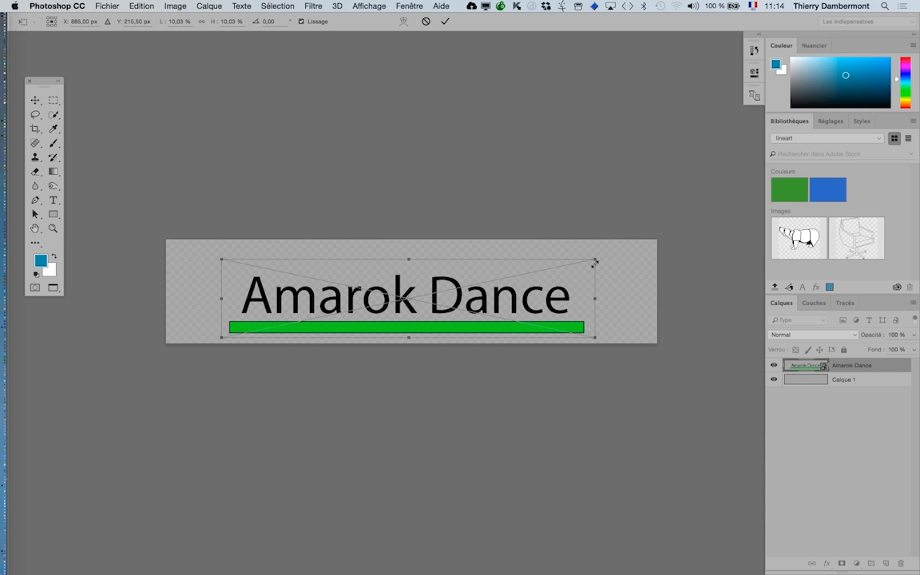
{"action": "key", "text": "Escape"}
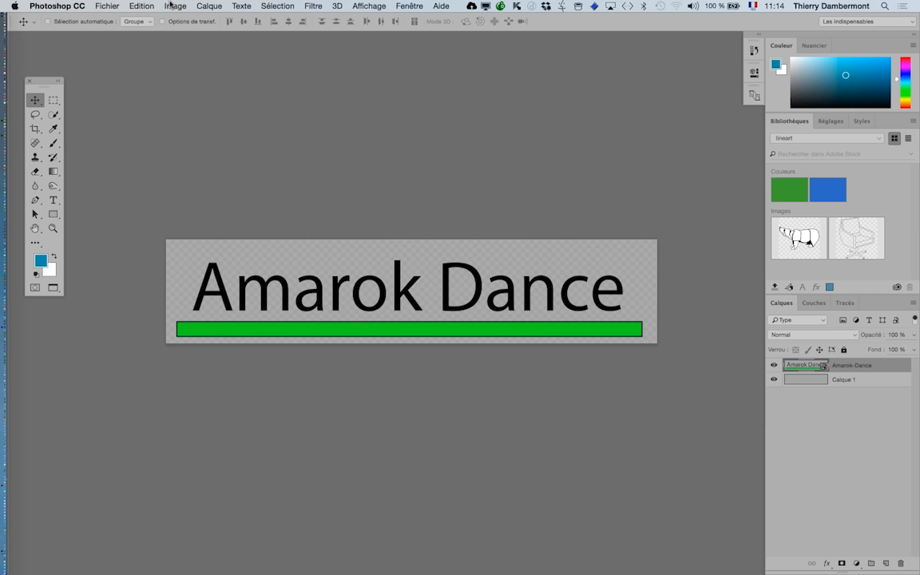
Enlarge the canvas to a 2 cm square by setting its height to 2 cm, anchored at the centre
{"action": "left_click", "coordinate": [172, 5]}
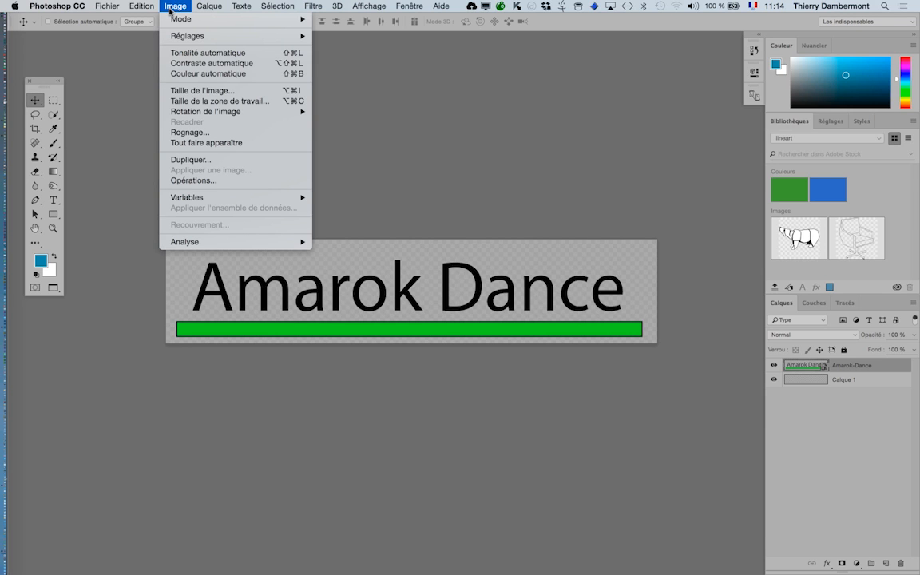
{"action": "left_click", "coordinate": [163, 101]}
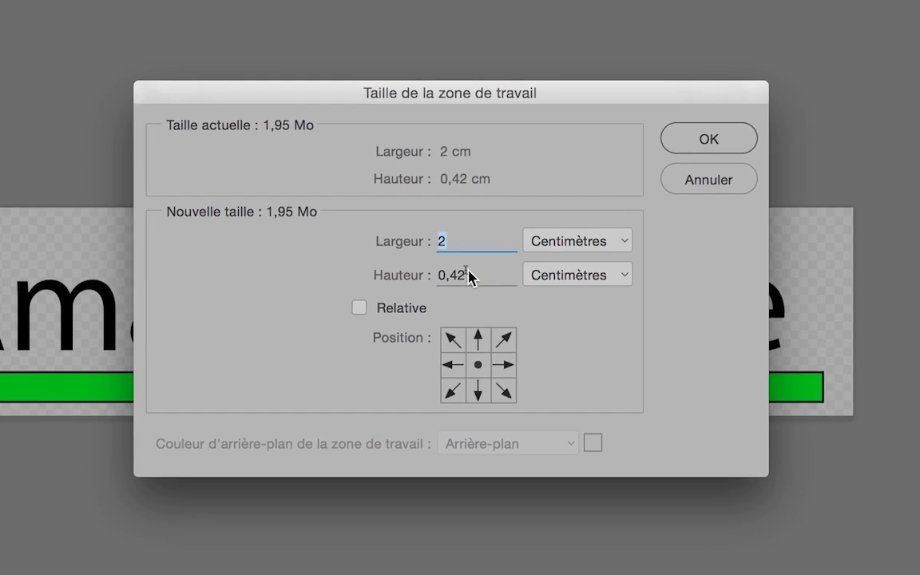
{"action": "left_click_drag", "start_coordinate": [468, 275], "coordinate": [433, 276]}
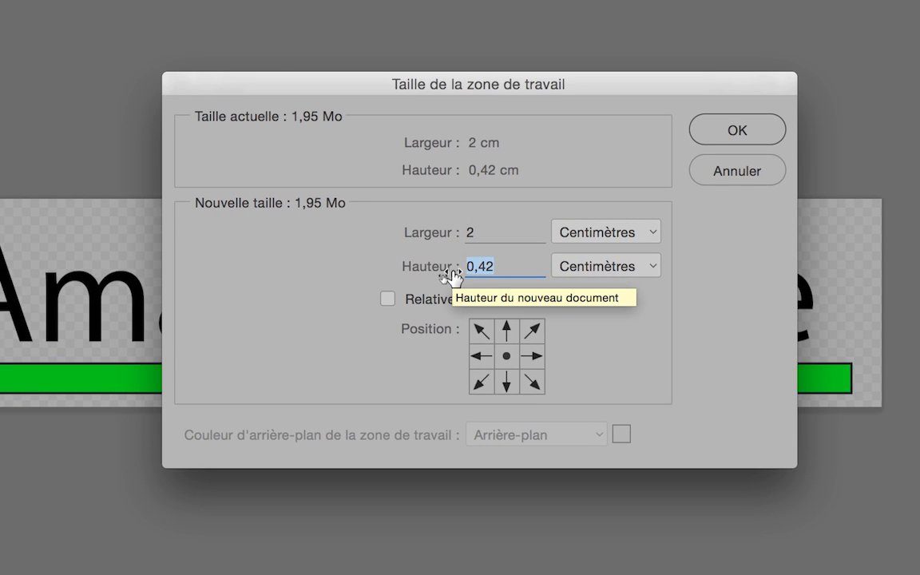
{"action": "type", "text": "2"}
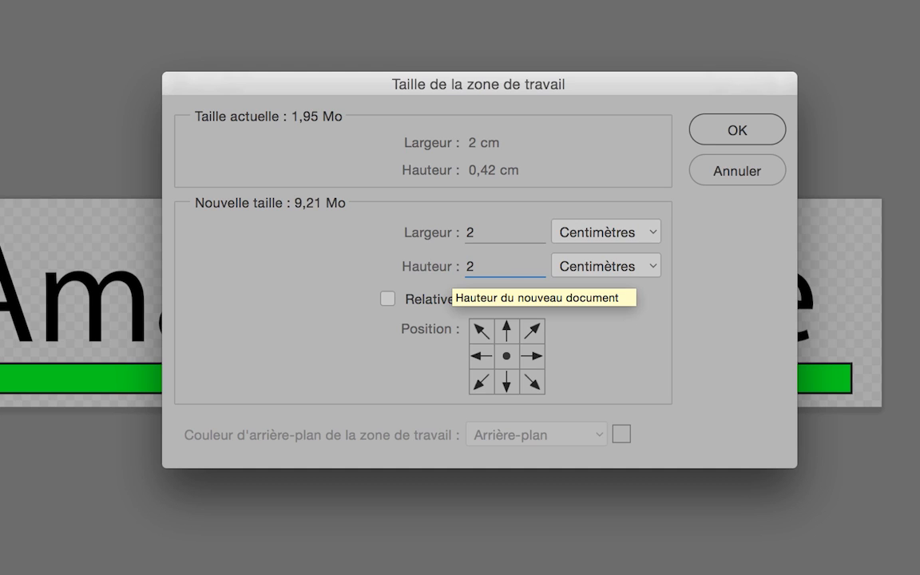
{"action": "key", "text": "alt+super+8"}
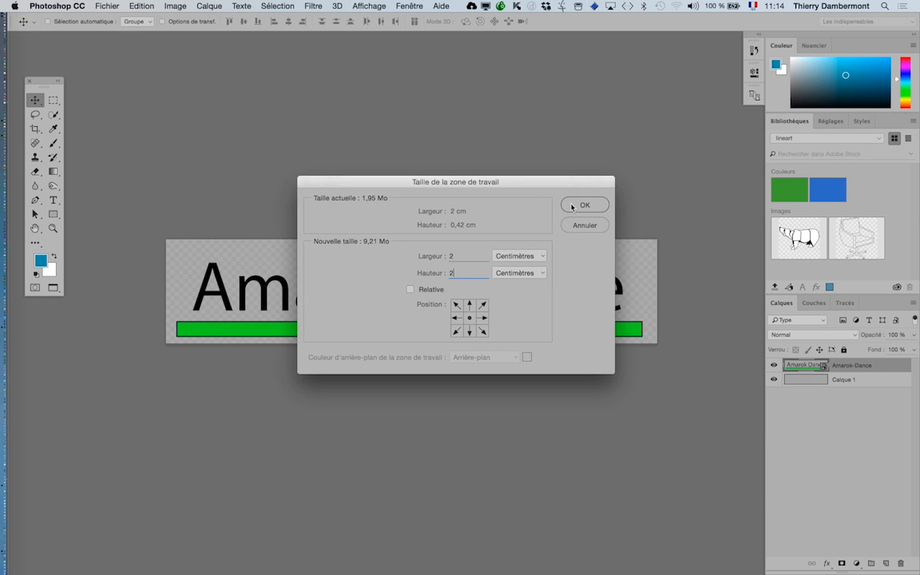
{"action": "left_click", "coordinate": [581, 206]}
Move the Amarok-Dance logo layer down into the lower half of the square canvas
{"action": "scroll", "coordinate": [562, 215], "scroll_direction": "down", "scroll_amount": 2}
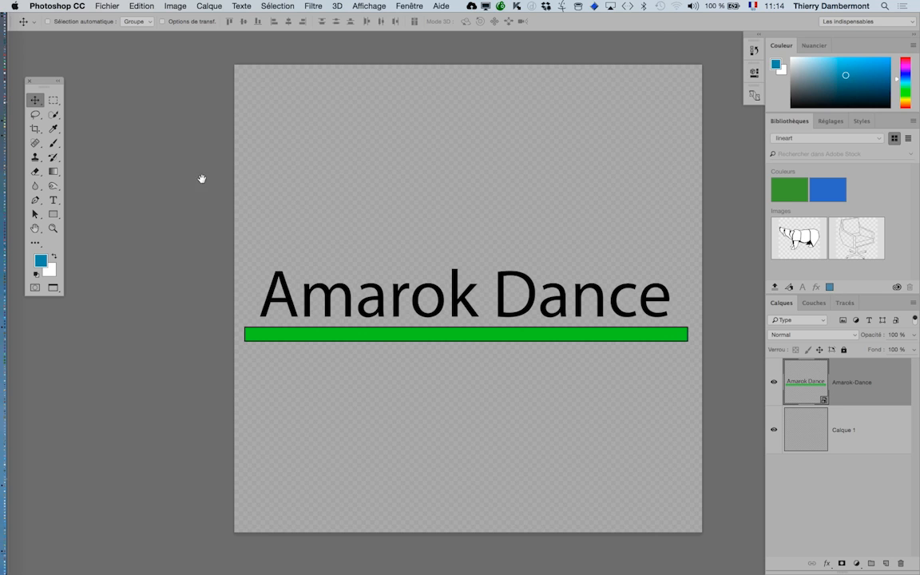
{"action": "left_click_drag", "start_coordinate": [202, 179], "coordinate": [137, 150]}
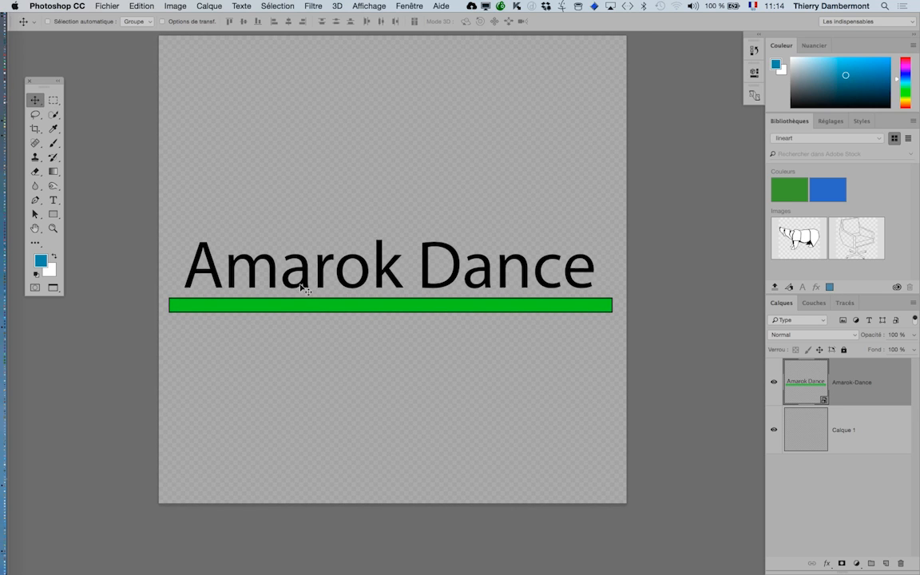
{"action": "left_click_drag", "start_coordinate": [301, 319], "coordinate": [298, 387]}
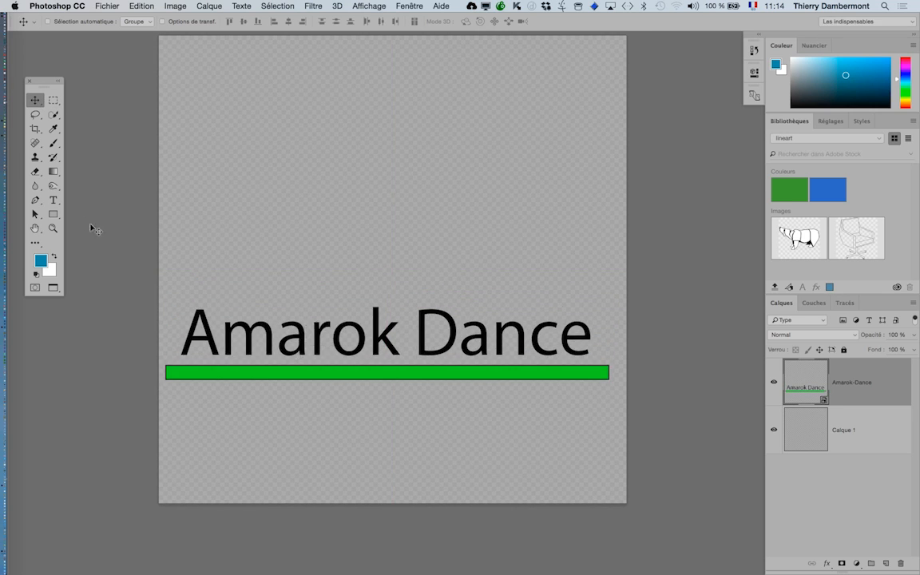
Scale the Amarok-Dance logo down to about 9.9% and place it horizontally centred near the canvas's lower edge
{"action": "key", "text": "super+t"}
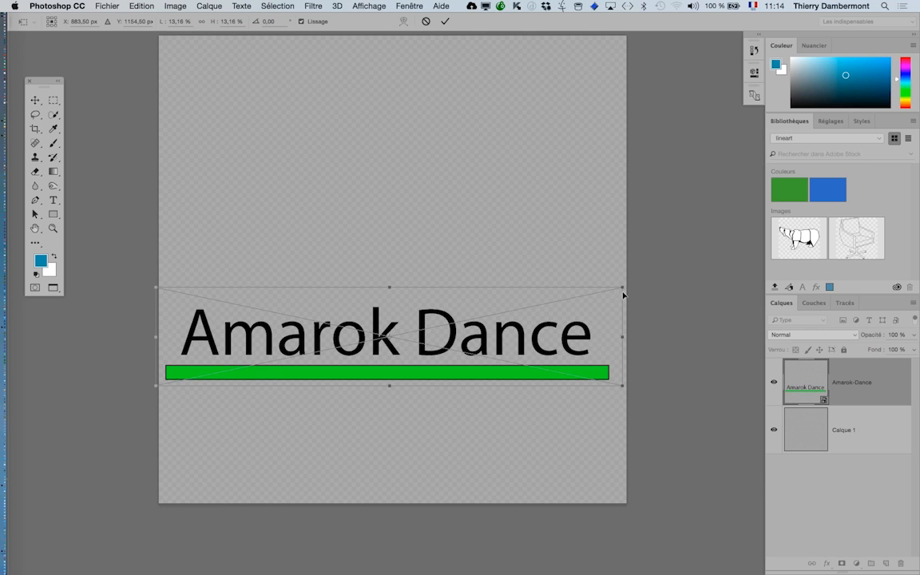
{"action": "left_click_drag", "start_coordinate": [622, 286], "coordinate": [514, 345]}
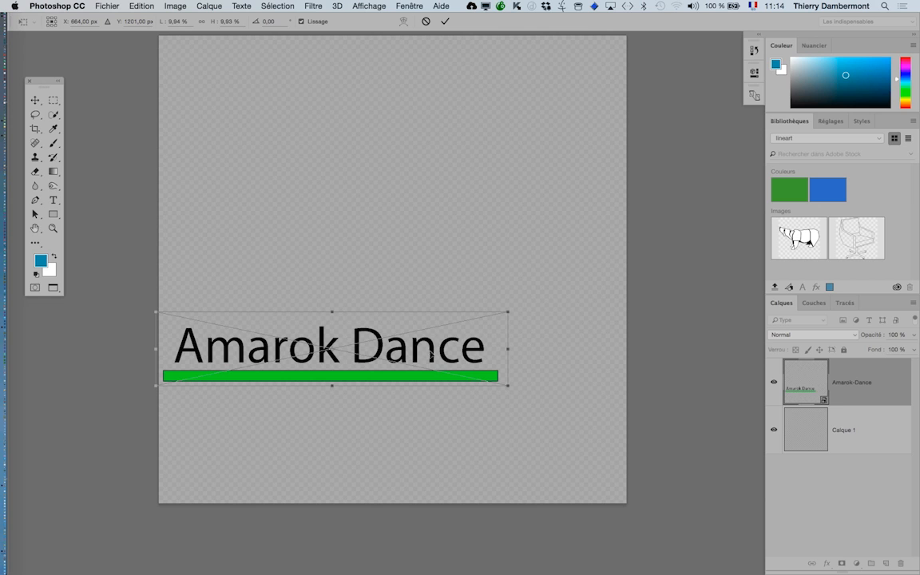
{"action": "left_click_drag", "start_coordinate": [427, 354], "coordinate": [460, 407]}
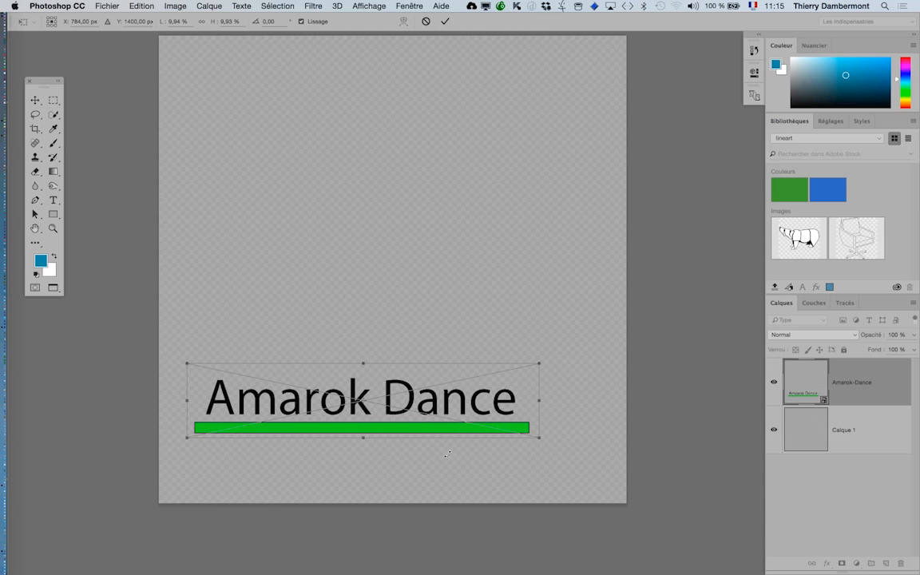
{"action": "left_click_drag", "start_coordinate": [444, 417], "coordinate": [440, 432]}
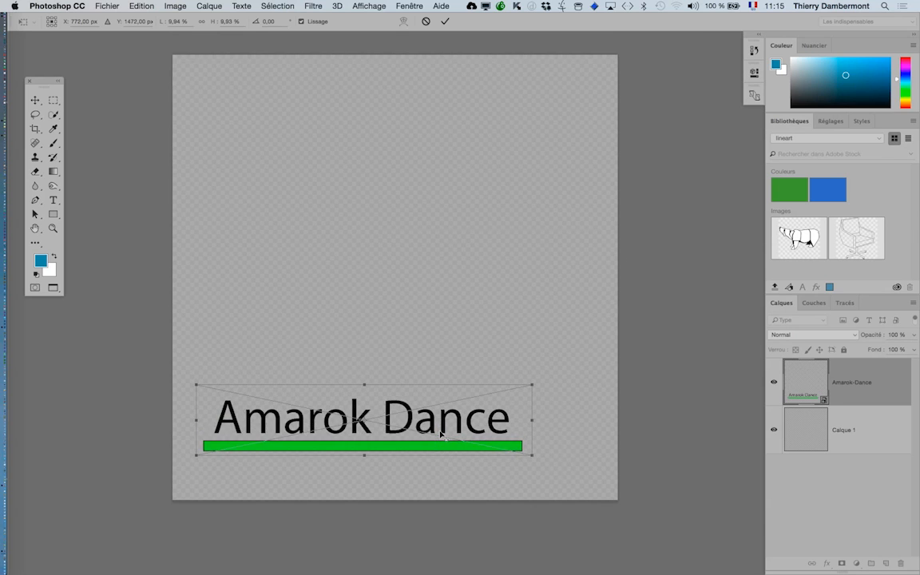
{"action": "scroll", "coordinate": [441, 433], "scroll_direction": "down", "scroll_amount": 2}
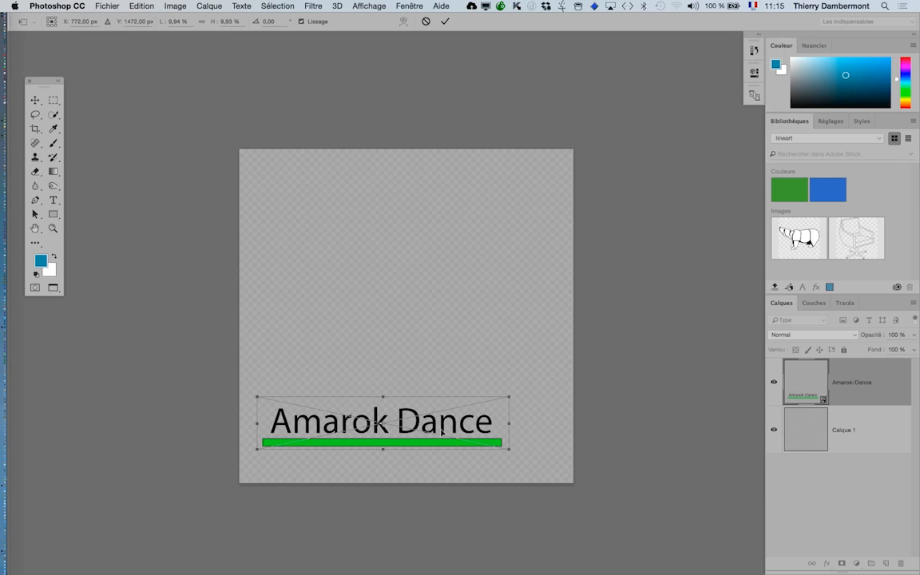
{"action": "left_click_drag", "start_coordinate": [443, 431], "coordinate": [459, 439]}
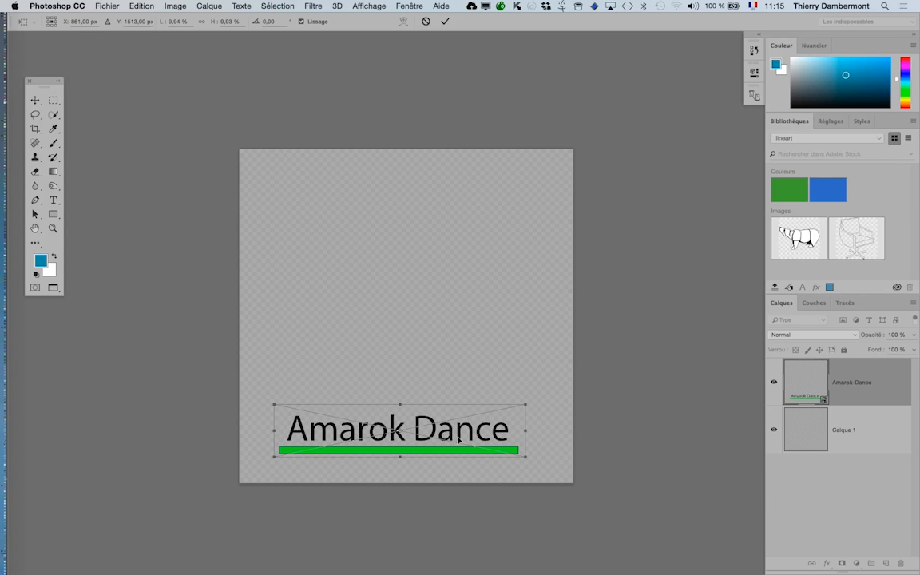
{"action": "left_click_drag", "start_coordinate": [457, 438], "coordinate": [464, 445]}
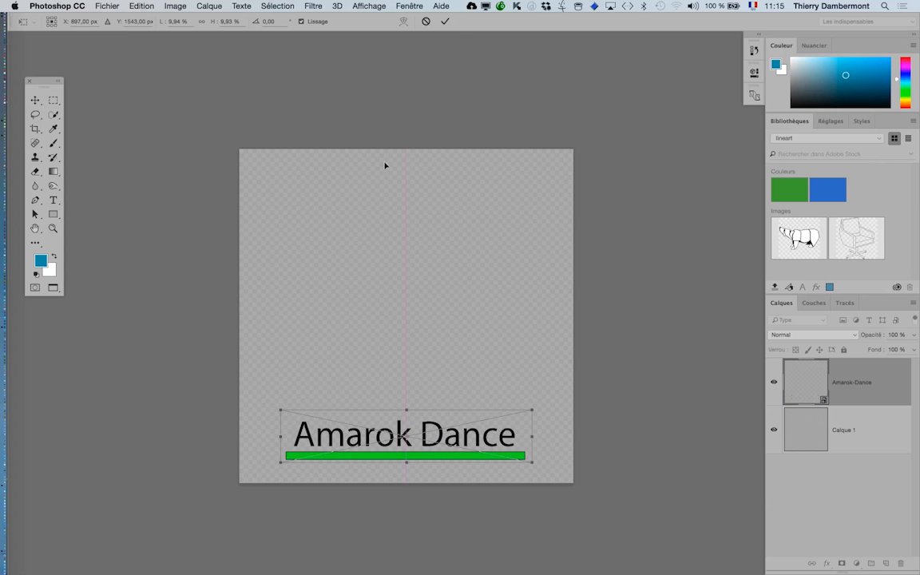
{"action": "left_click", "coordinate": [445, 22]}
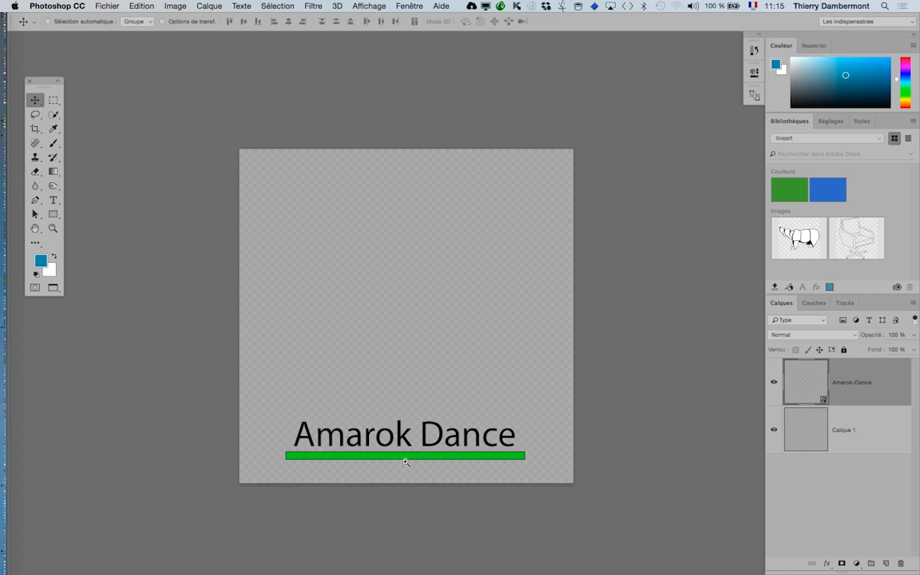
Add a Contour layer style to the Amarok-Dance logo with its position set to Extérieur
{"action": "left_click_drag", "start_coordinate": [440, 463], "coordinate": [464, 463]}
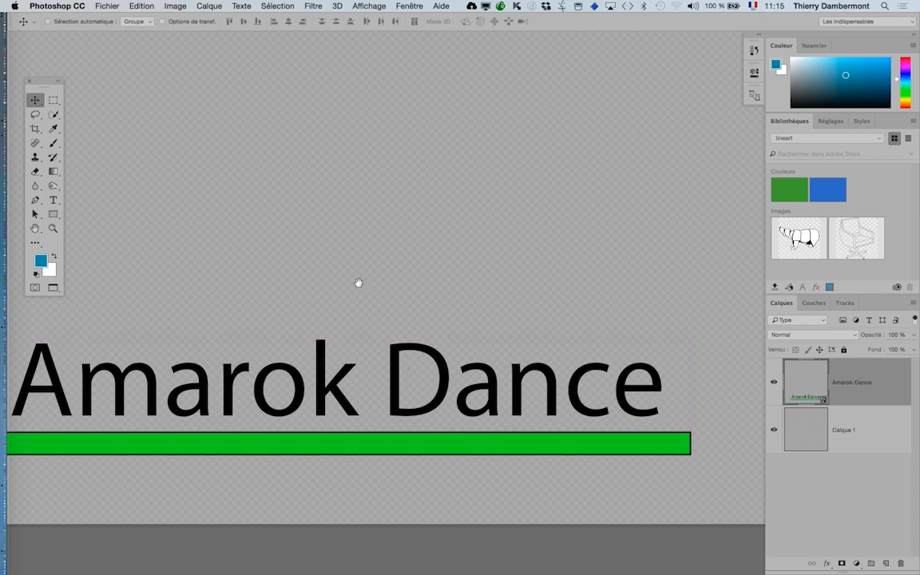
{"action": "left_click", "coordinate": [176, 6]}
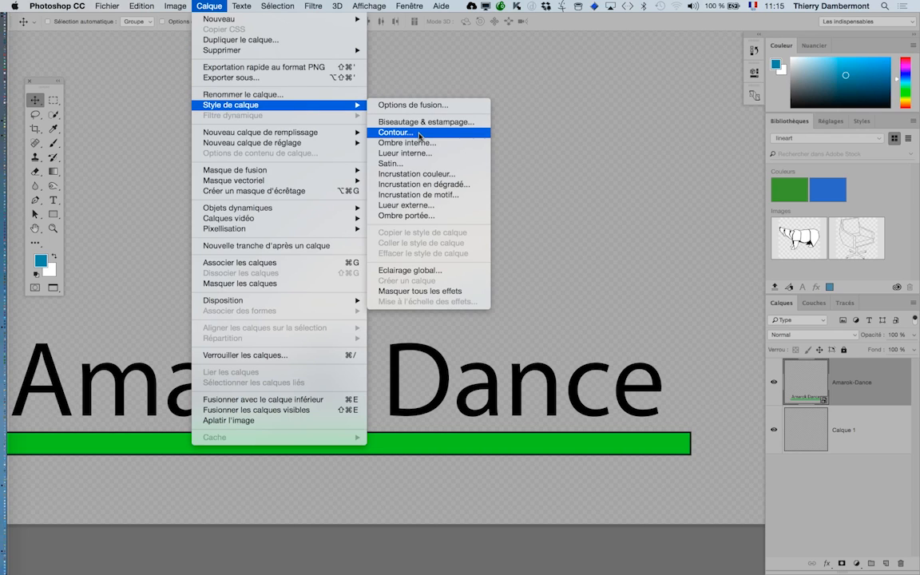
{"action": "left_click", "coordinate": [575, 256]}
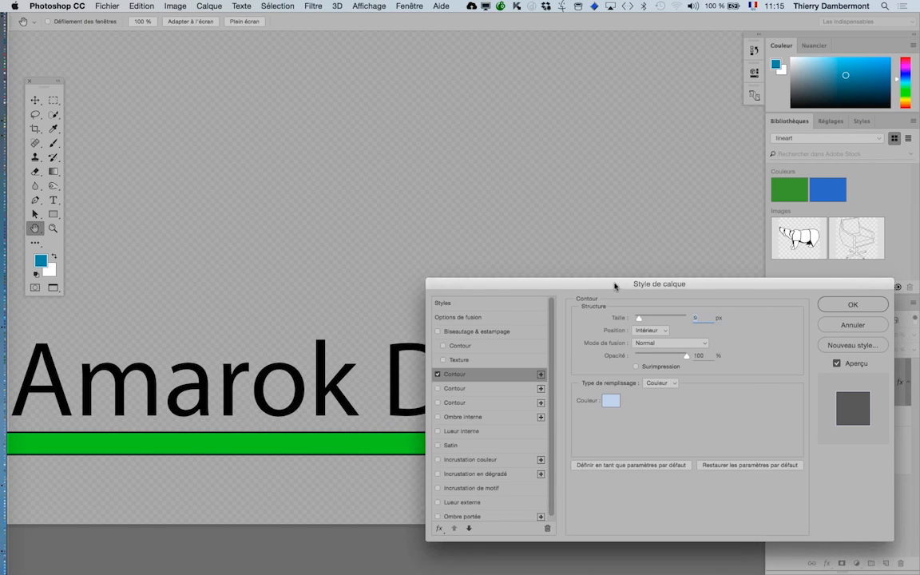
{"action": "mouse_move", "coordinate": [616, 284]}
{"action": "left_mouse_down"}
{"action": "mouse_move", "coordinate": [597, 141]}
{"action": "mouse_move", "coordinate": [517, 61]}
{"action": "left_mouse_up"}
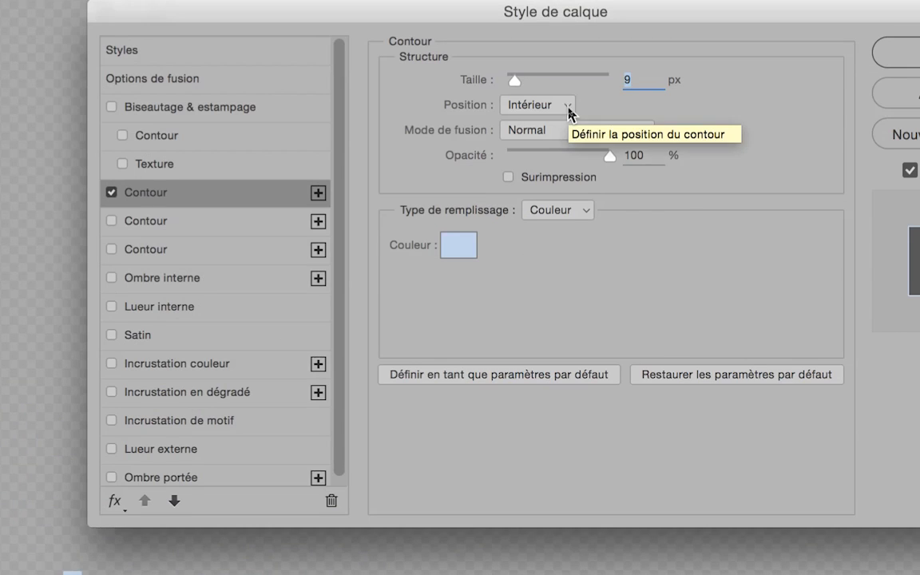
{"action": "left_click", "coordinate": [569, 108]}
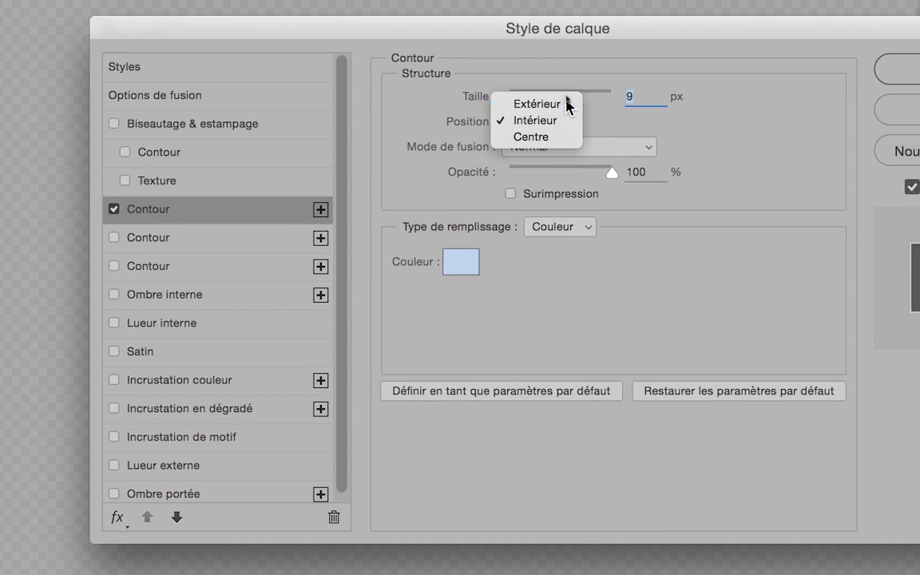
{"action": "left_click", "coordinate": [569, 102]}
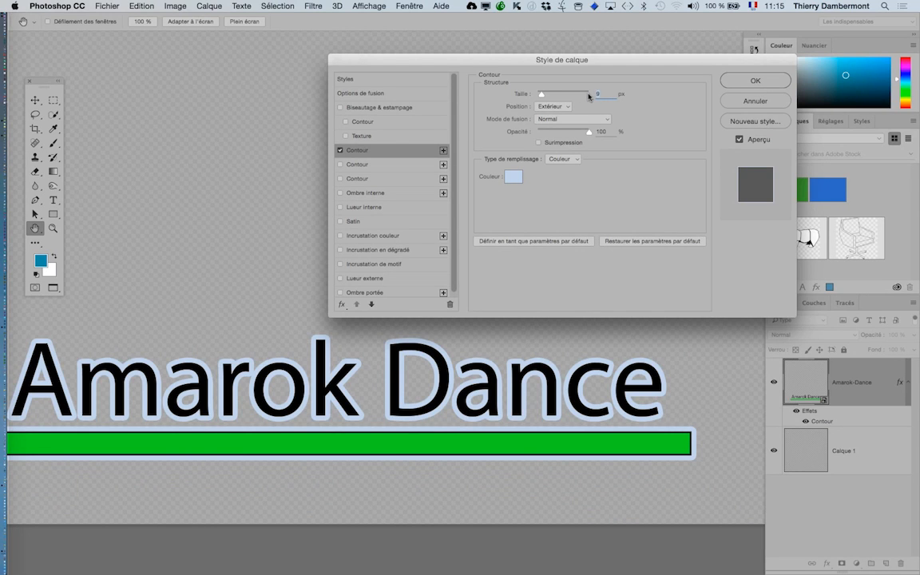
Set the size of the logo's contour to 5 px
{"action": "key", "text": "Tab"}
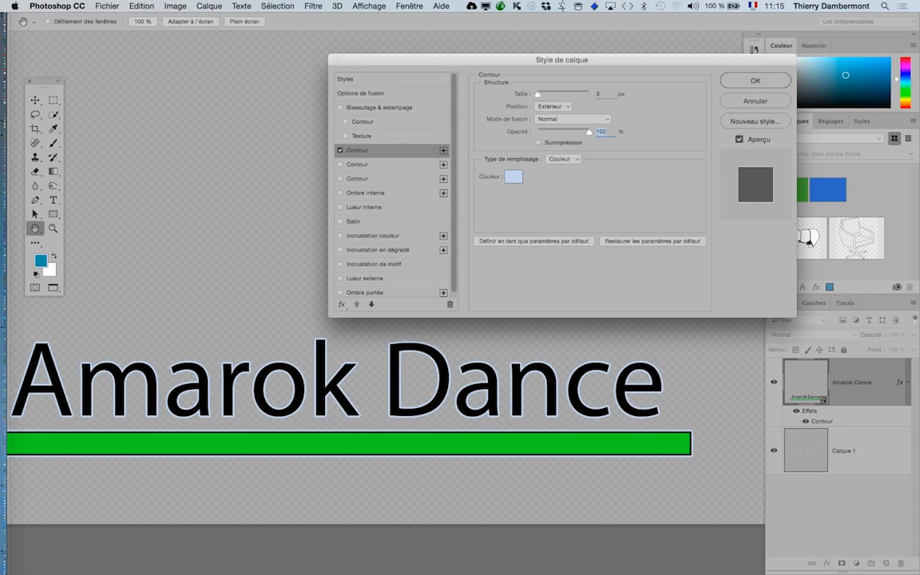
{"action": "left_click", "coordinate": [601, 93]}
{"action": "type", "text": "5"}
{"action": "key", "text": "Tab"}
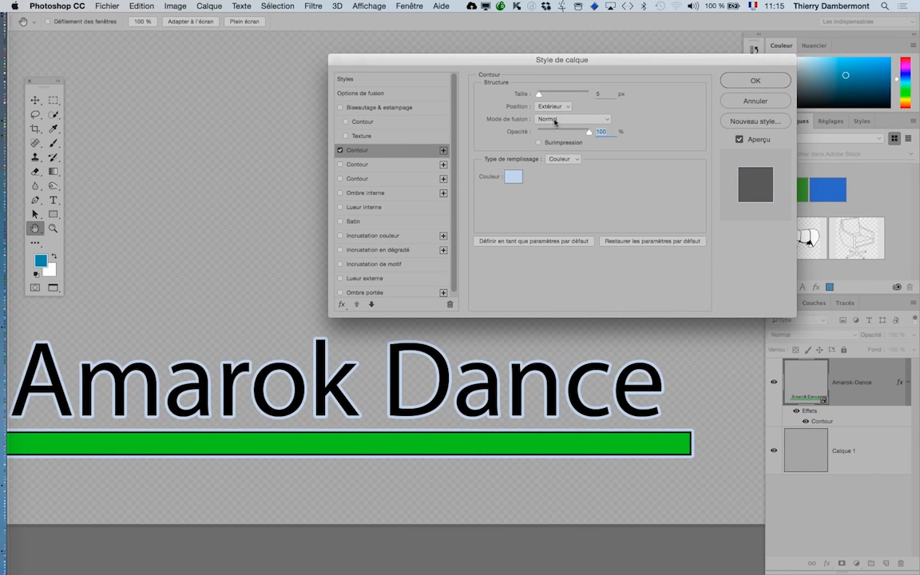
Set the colour of the Amarok-Dance logo's contour to white and apply the layer style
{"action": "left_click", "coordinate": [512, 177]}
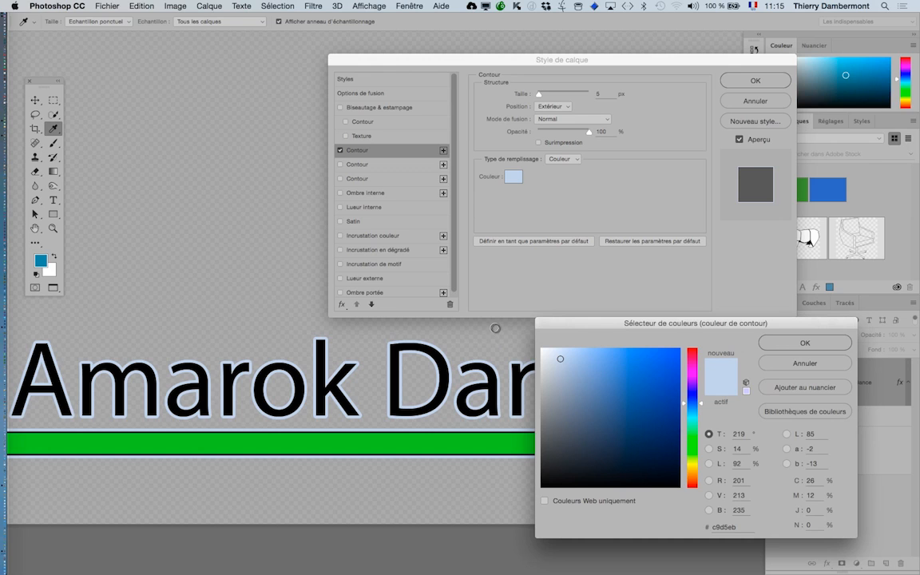
{"action": "left_click", "coordinate": [496, 329]}
{"action": "left_click", "coordinate": [805, 343]}
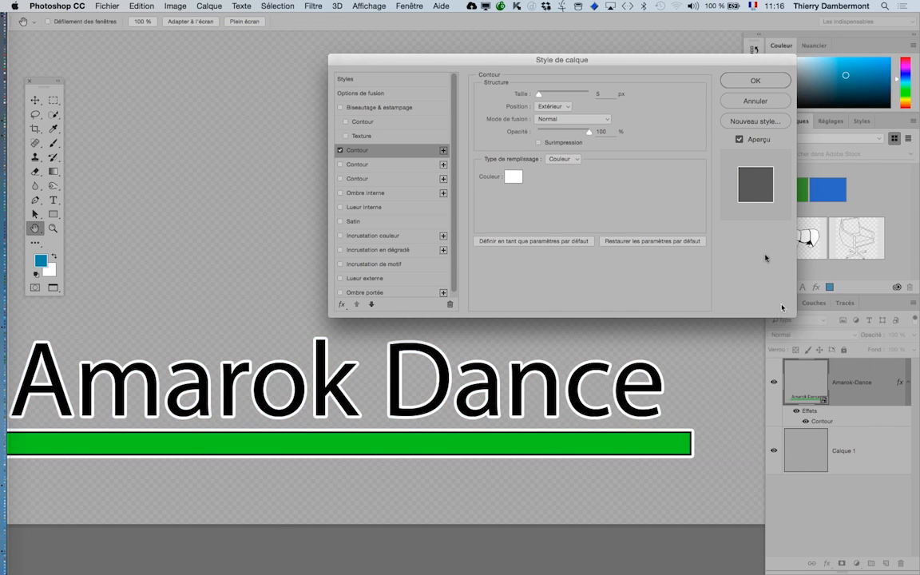
{"action": "left_click", "coordinate": [748, 86]}
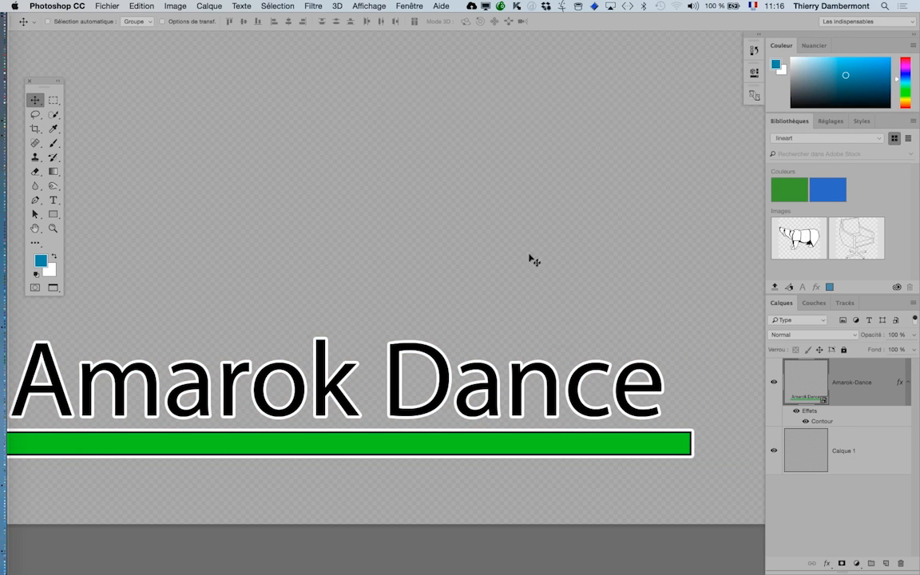
Check the square canvas's width and height in the canvas size settings without changing them
{"action": "scroll", "coordinate": [520, 264], "scroll_direction": "down", "scroll_amount": 1}
{"action": "scroll", "coordinate": [520, 265], "scroll_direction": "down", "scroll_amount": 1}
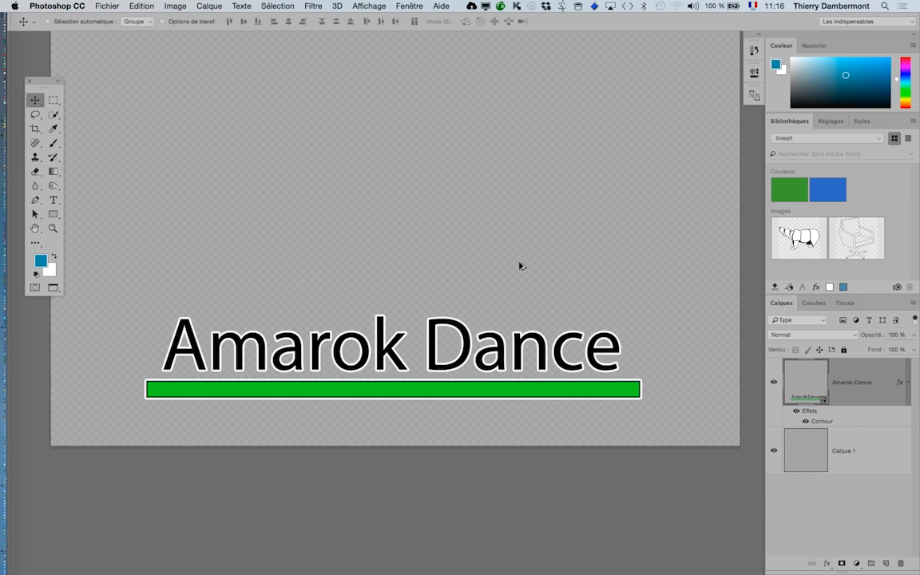
{"action": "scroll", "coordinate": [520, 266], "scroll_direction": "down", "scroll_amount": 2}
{"action": "scroll", "coordinate": [516, 265], "scroll_direction": "down", "scroll_amount": 1}
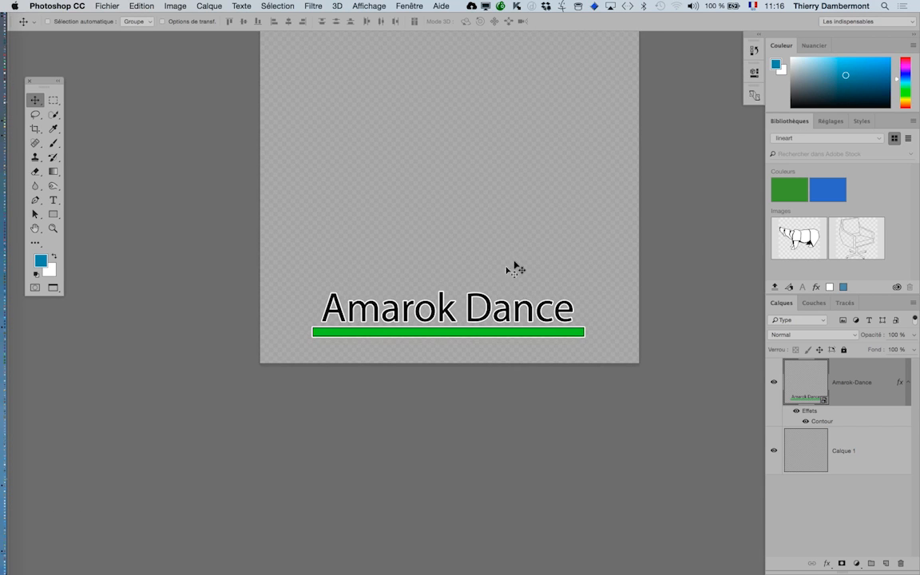
{"action": "left_click_drag", "start_coordinate": [420, 260], "coordinate": [368, 334]}
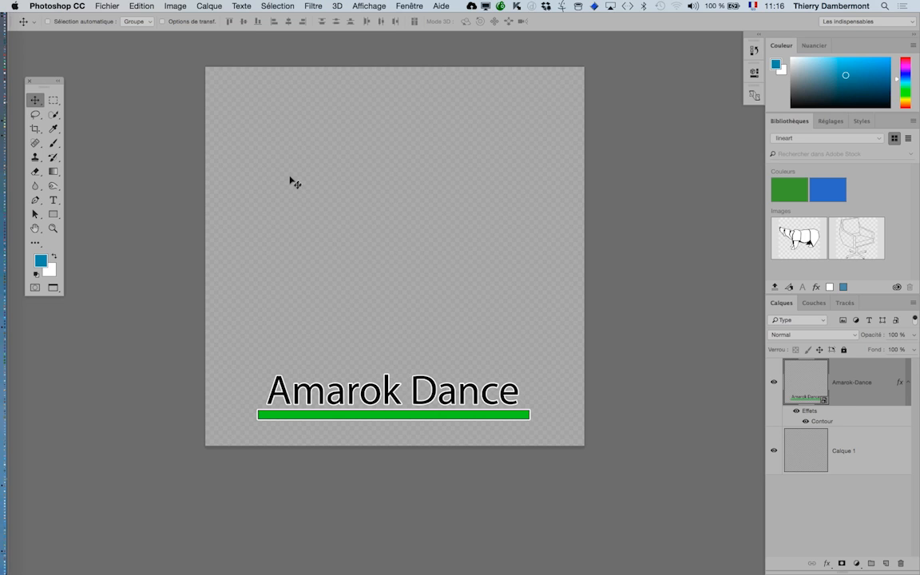
{"action": "left_click", "coordinate": [174, 5]}
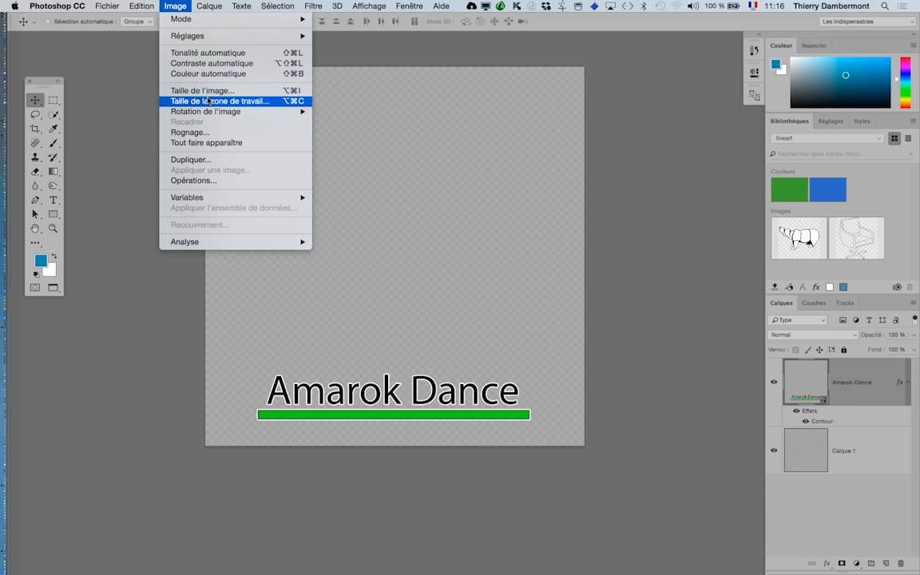
{"action": "left_click", "coordinate": [208, 101]}
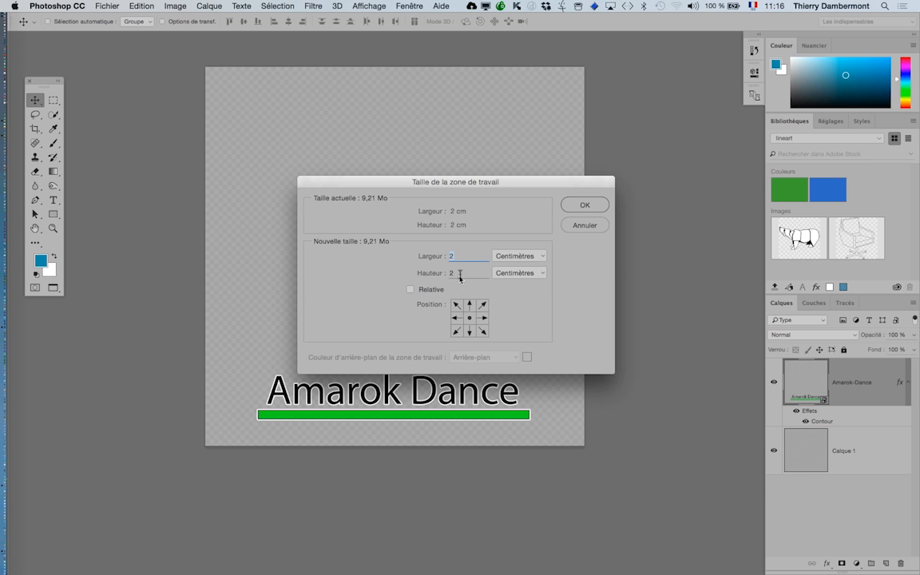
{"action": "key", "text": "Tab"}
{"action": "key", "text": "alt"}
{"action": "left_click", "coordinate": [585, 225]}
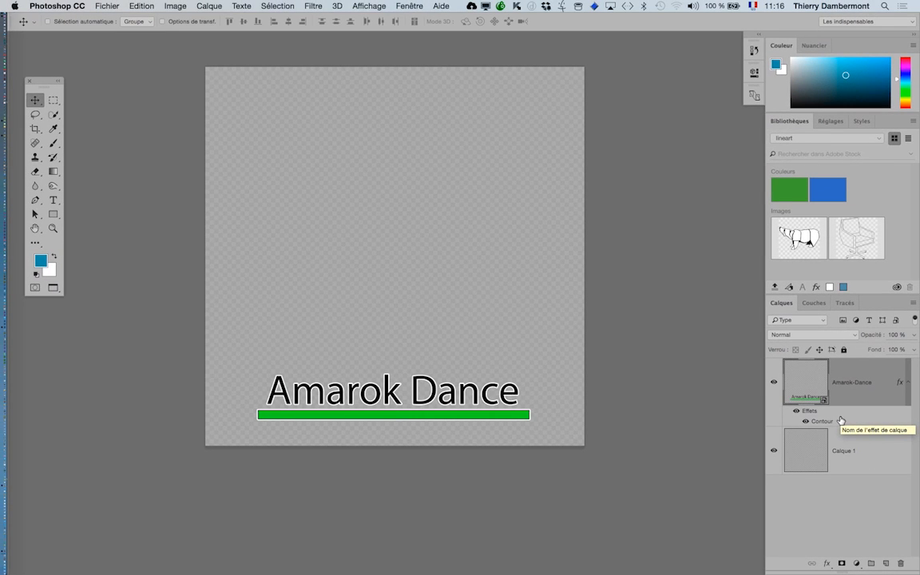
Review the position options of the logo's contour effect, keeping Extérieur
{"action": "double_click", "coordinate": [807, 425]}
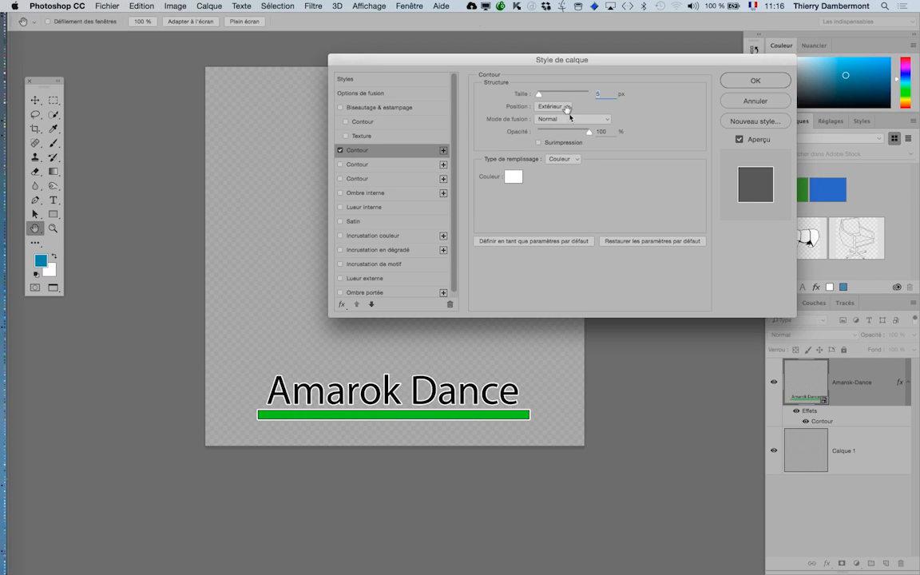
{"action": "left_click", "coordinate": [567, 109]}
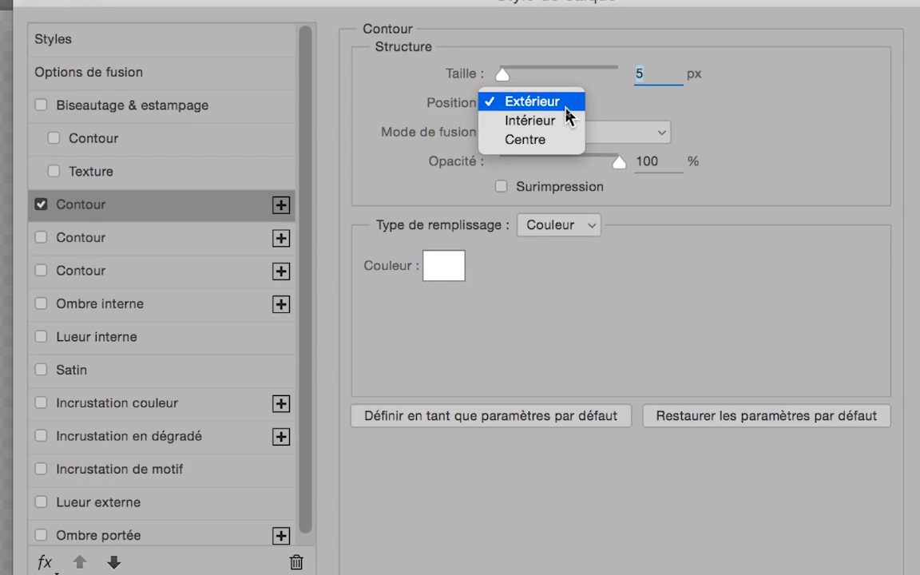
{"action": "left_click", "coordinate": [565, 110]}
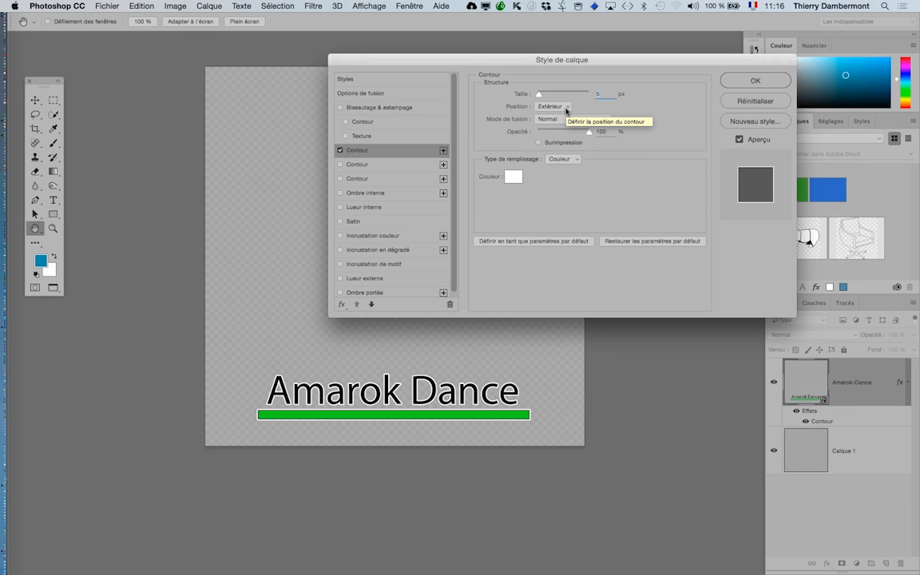
{"action": "left_click", "coordinate": [756, 81]}
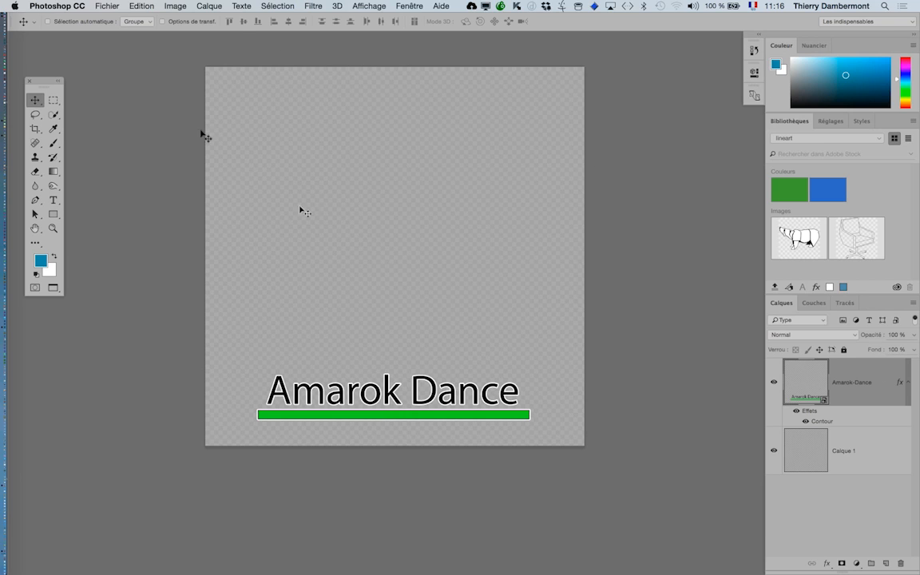
Save and close the logo file, and close the Finder window behind it
{"action": "left_click", "coordinate": [98, 5]}
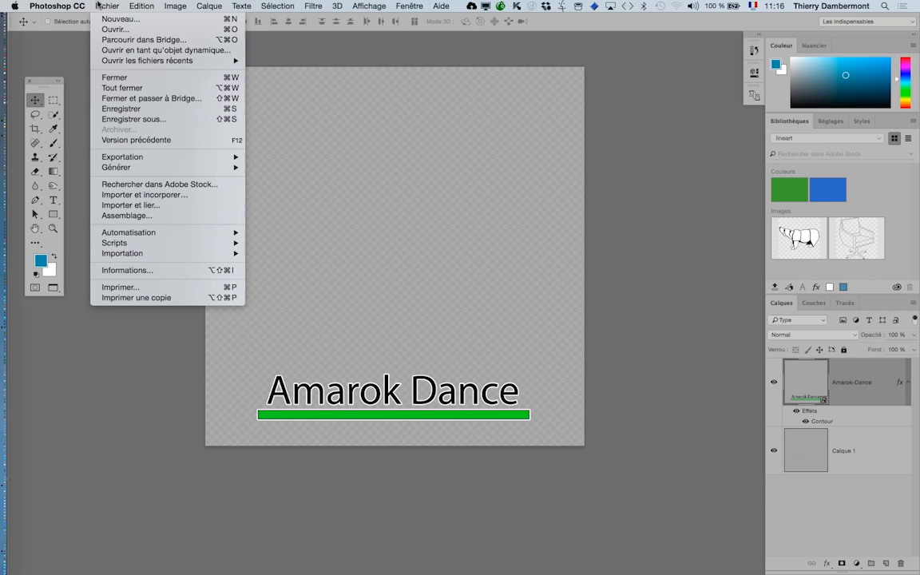
{"action": "left_click", "coordinate": [118, 111]}
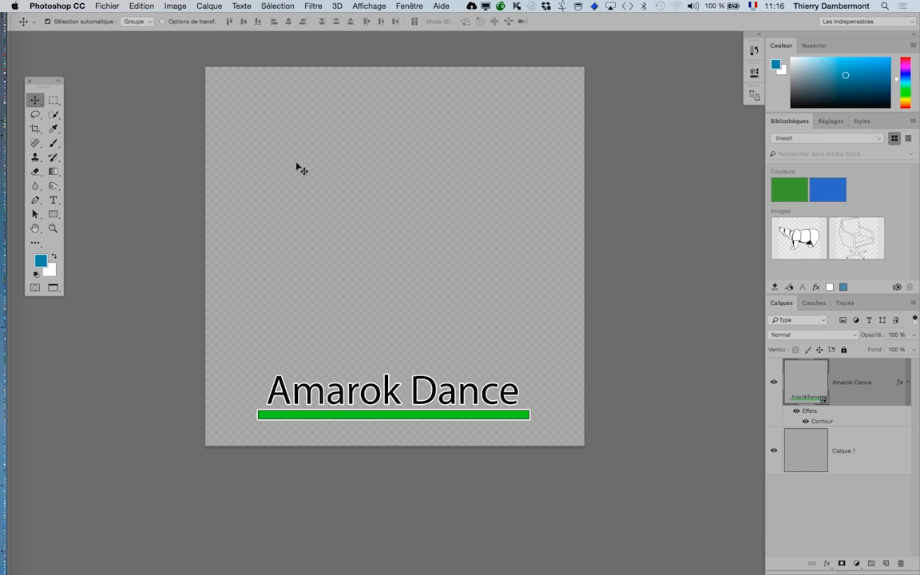
{"action": "key", "text": "super+w"}
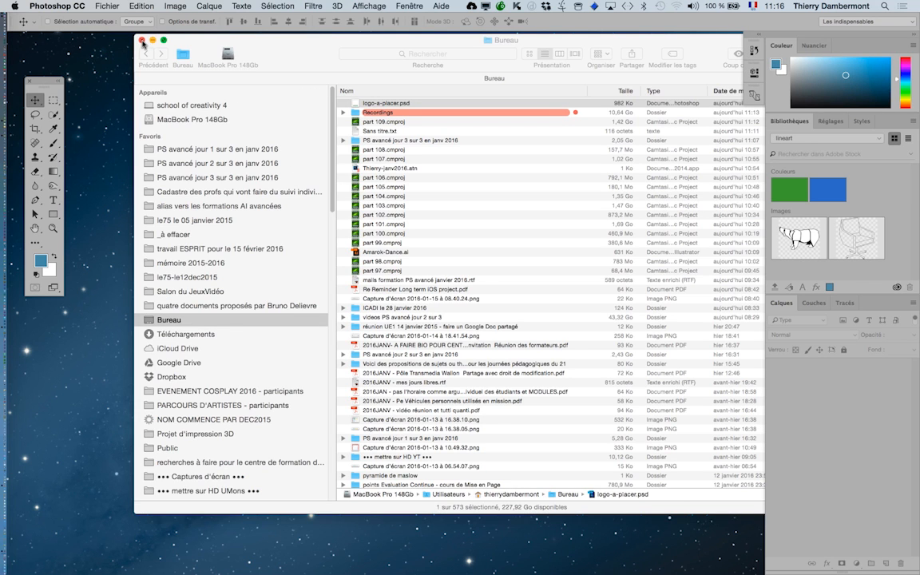
{"action": "left_click", "coordinate": [142, 41]}
Open Animal-Cat-Black-cat-Italian1.jpg from the images-diverses folder and show it in full-screen mode with the menu bar
{"action": "left_click", "coordinate": [95, 6]}
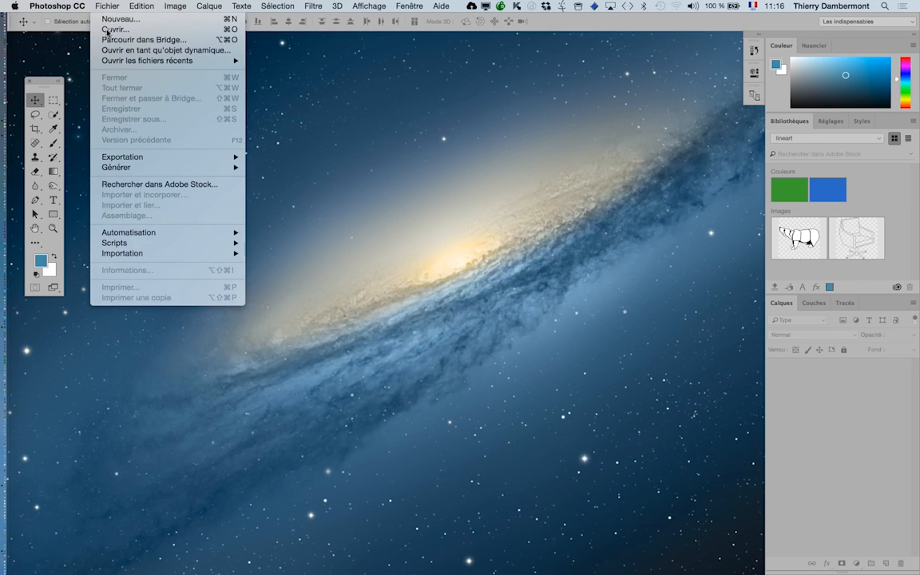
{"action": "left_click", "coordinate": [108, 28]}
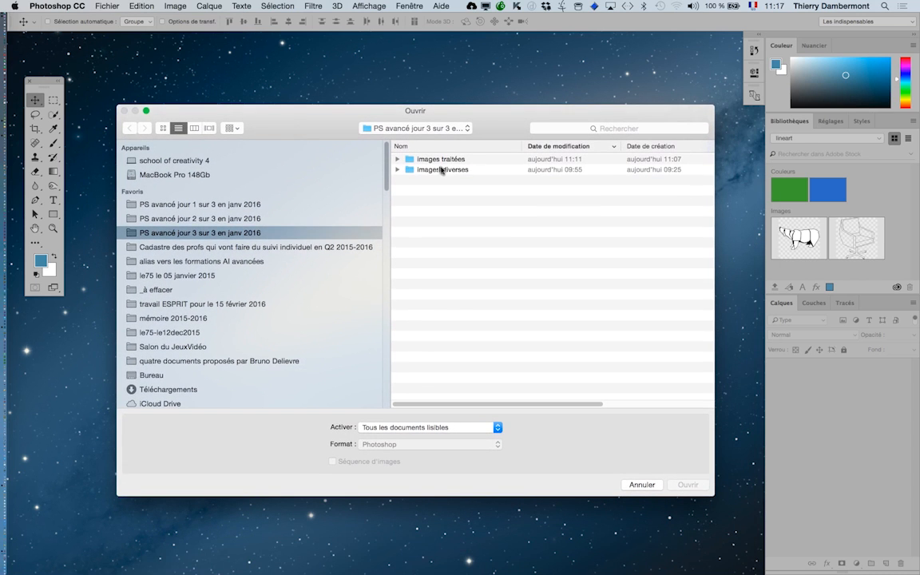
{"action": "double_click", "coordinate": [460, 170]}
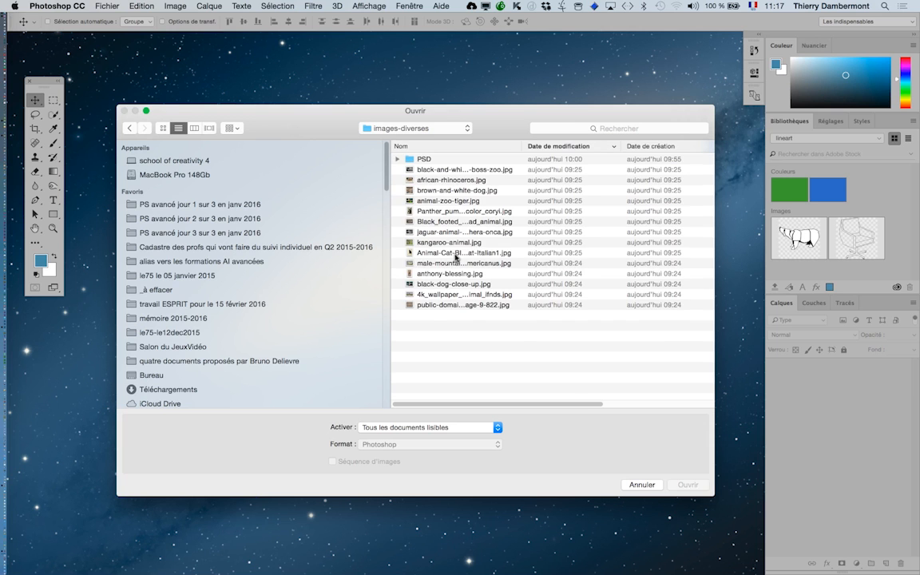
{"action": "left_click", "coordinate": [454, 253]}
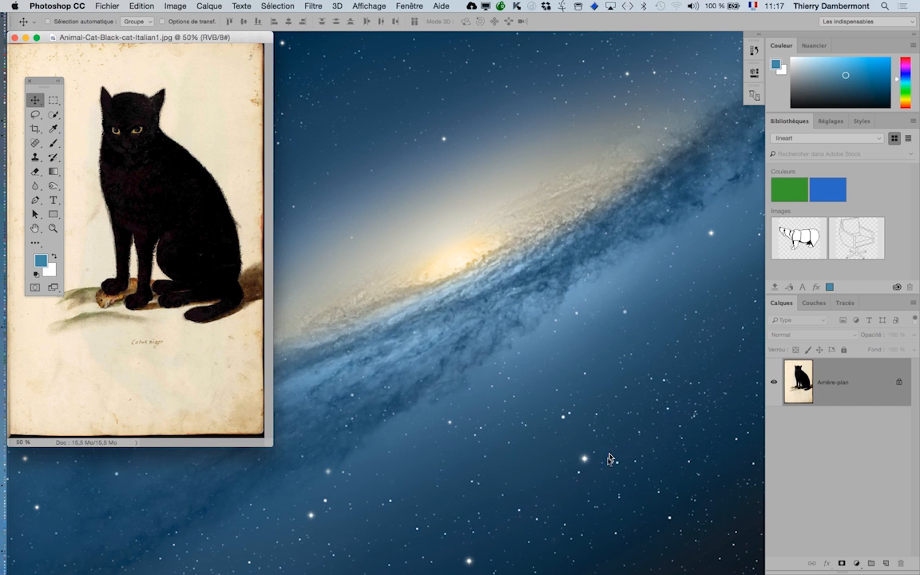
{"action": "left_click_drag", "start_coordinate": [222, 38], "coordinate": [317, 47]}
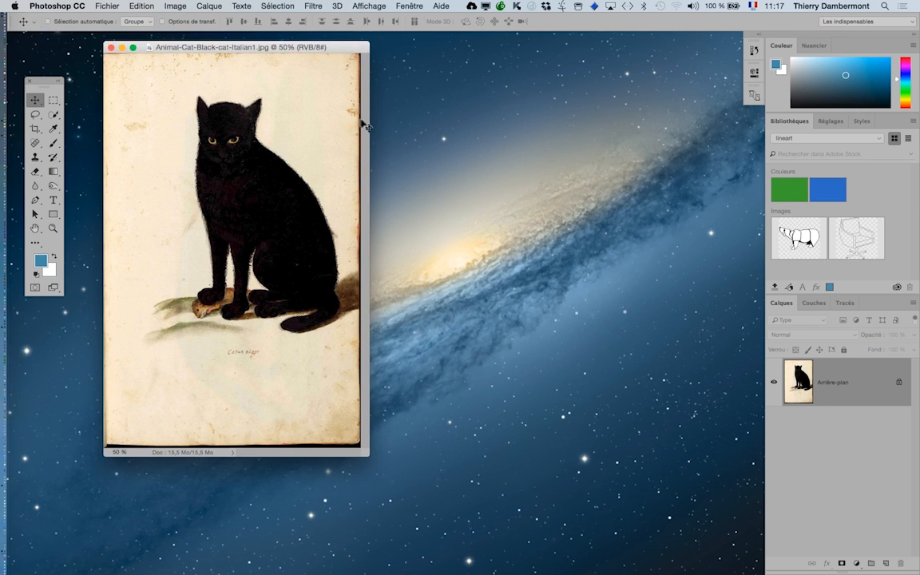
{"action": "key", "text": "f"}
{"action": "left_click_drag", "start_coordinate": [397, 193], "coordinate": [195, 177]}
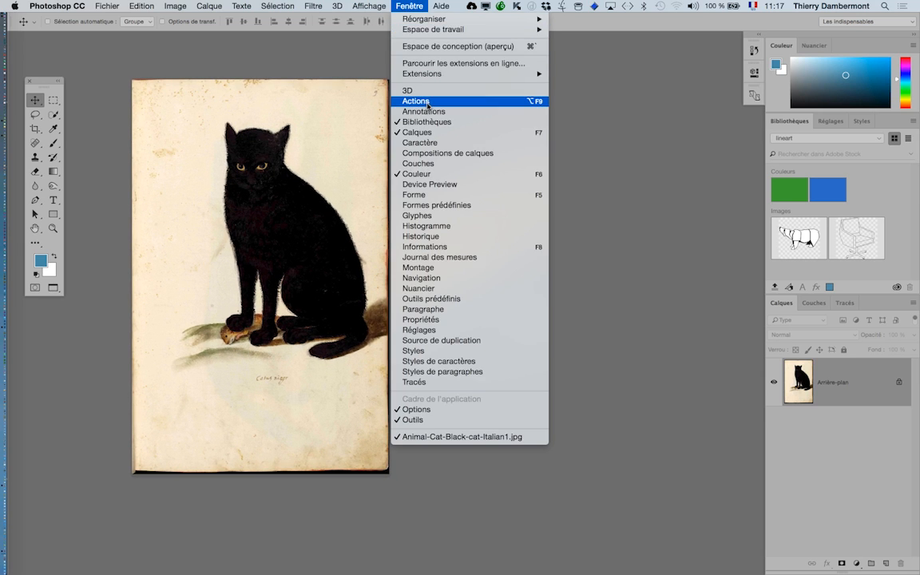
Test the "logo en bas à droite" action on the black cat image and close the image without saving
{"action": "left_click", "coordinate": [429, 103]}
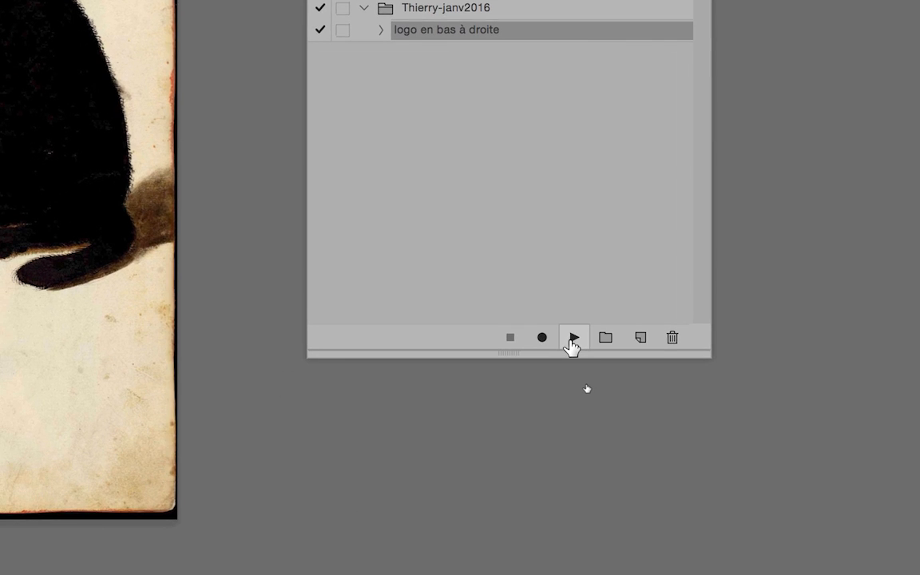
{"action": "left_click", "coordinate": [573, 337]}
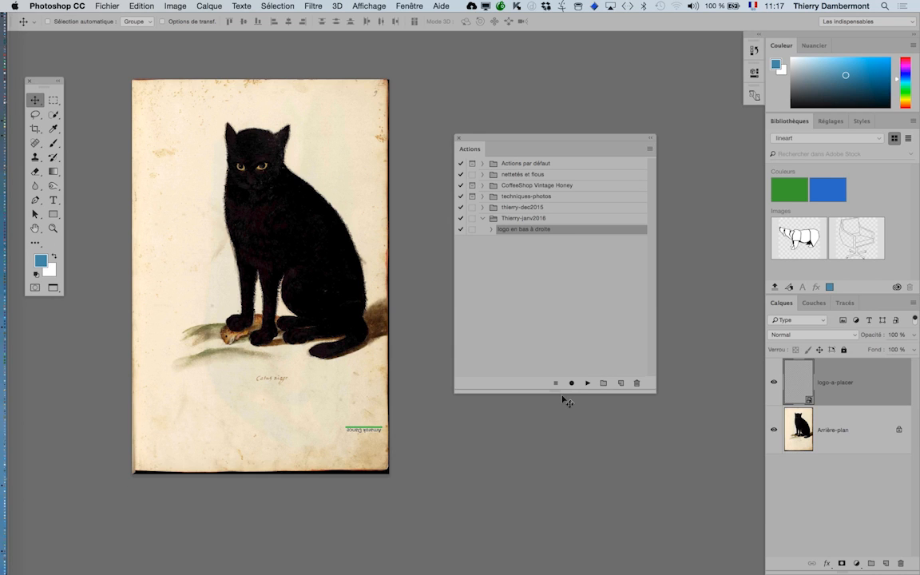
{"action": "key", "text": "super+q"}
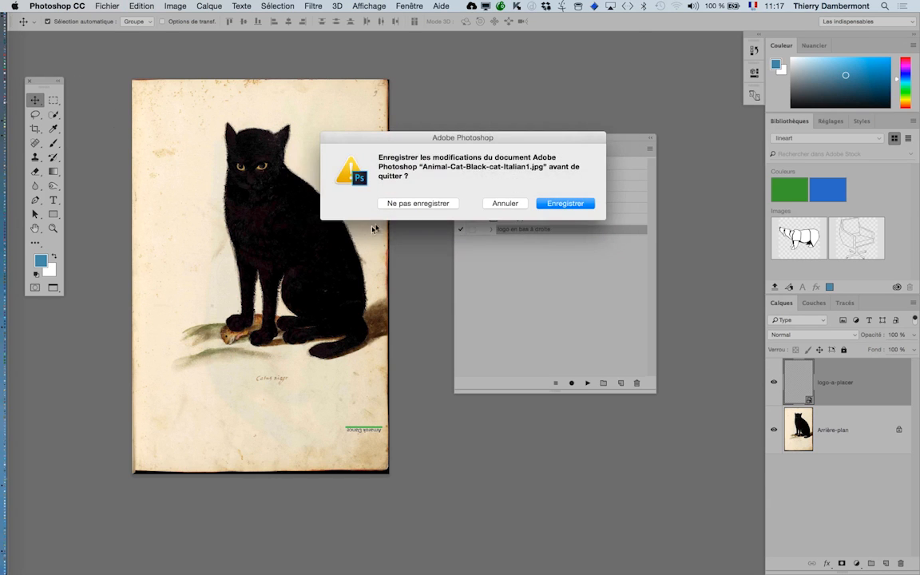
{"action": "left_click", "coordinate": [390, 206]}
Reopen the recent file logo-a-placer.psd and decline creating a new library from the document
{"action": "left_click", "coordinate": [107, 5]}
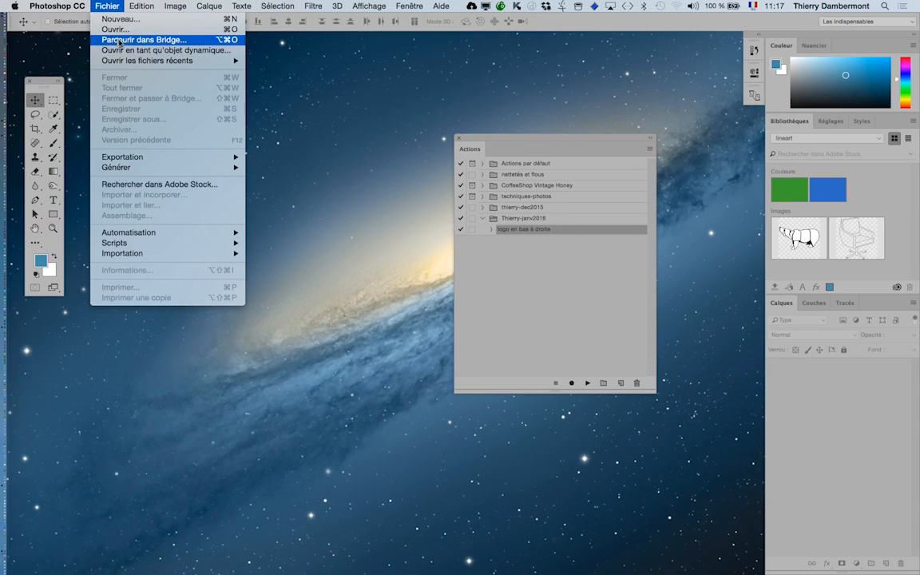
{"action": "mouse_move", "coordinate": [138, 61]}
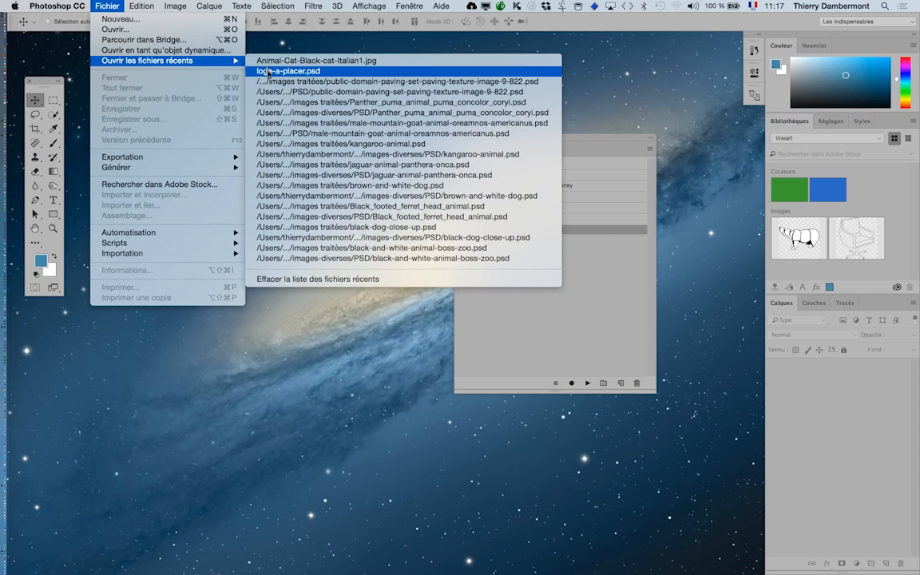
{"action": "left_click", "coordinate": [264, 71]}
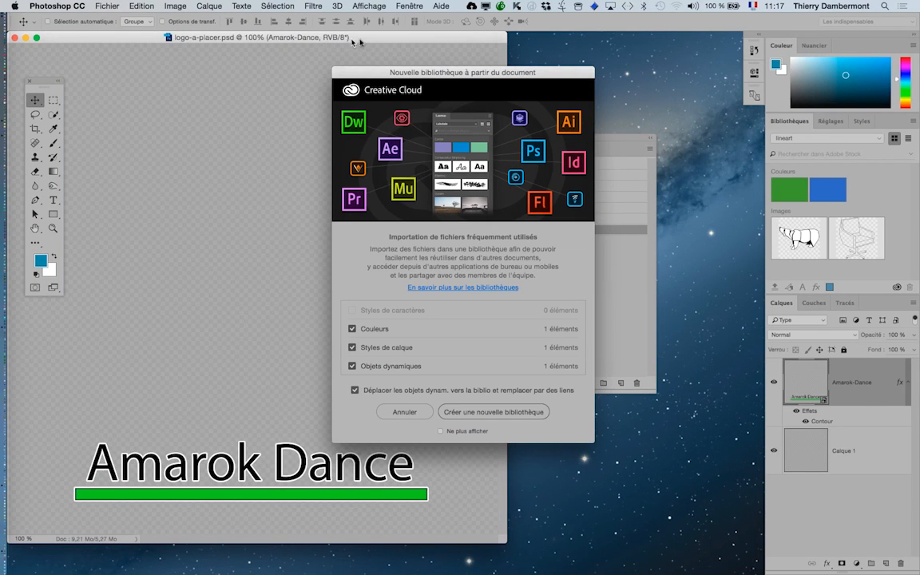
{"action": "left_click_drag", "start_coordinate": [352, 38], "coordinate": [416, 41]}
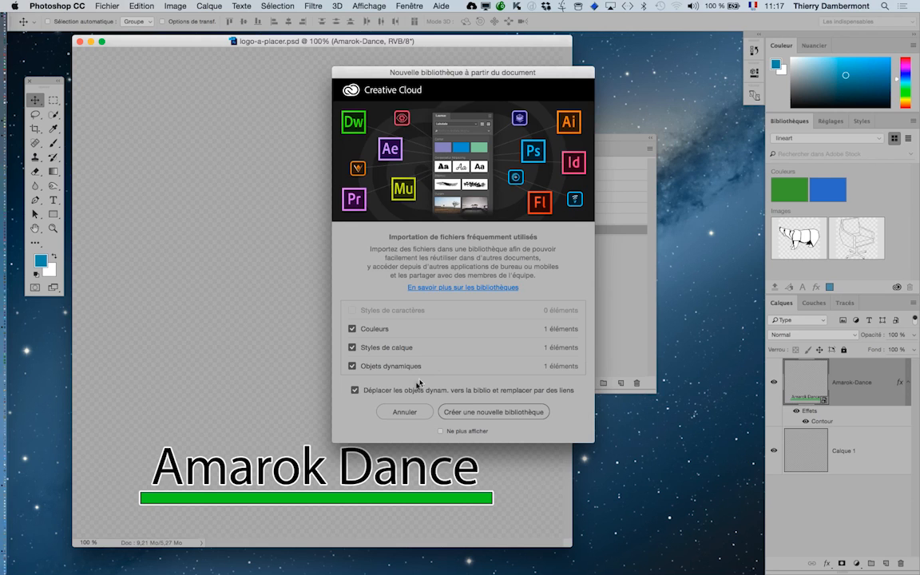
{"action": "left_click", "coordinate": [406, 414]}
Rotate the logo canvas 180°, then save and close logo-a-placer.psd
{"action": "left_click", "coordinate": [175, 5]}
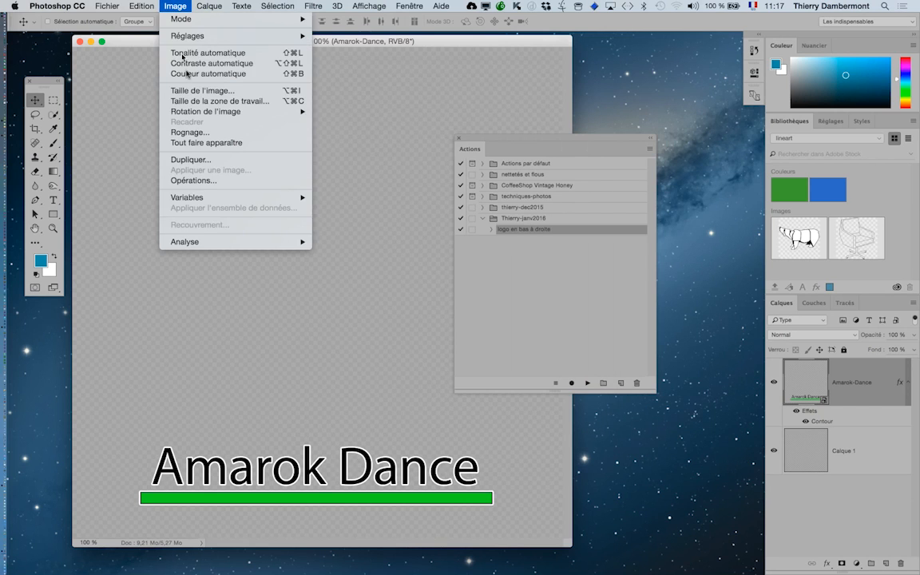
{"action": "mouse_move", "coordinate": [210, 114]}
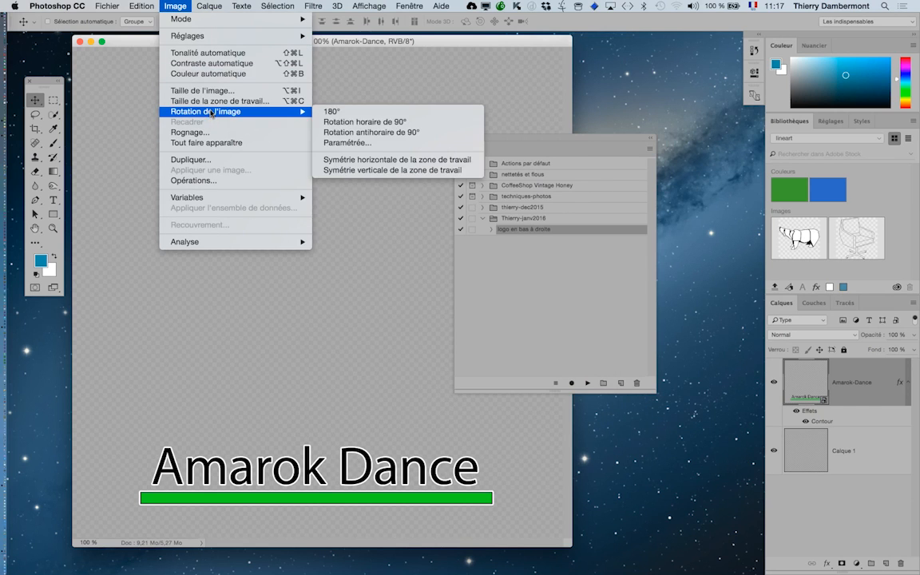
{"action": "left_click", "coordinate": [339, 113]}
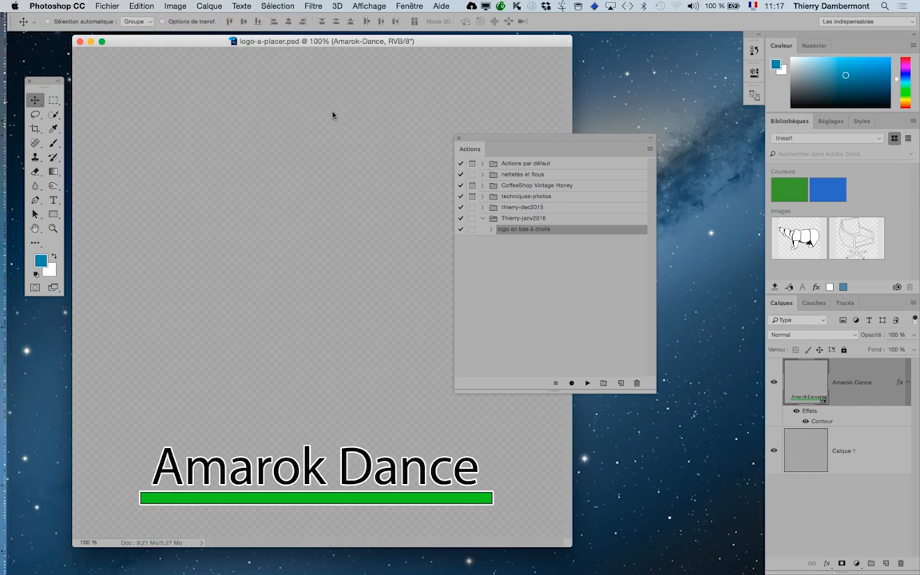
{"action": "left_click", "coordinate": [104, 4]}
{"action": "left_click", "coordinate": [117, 108]}
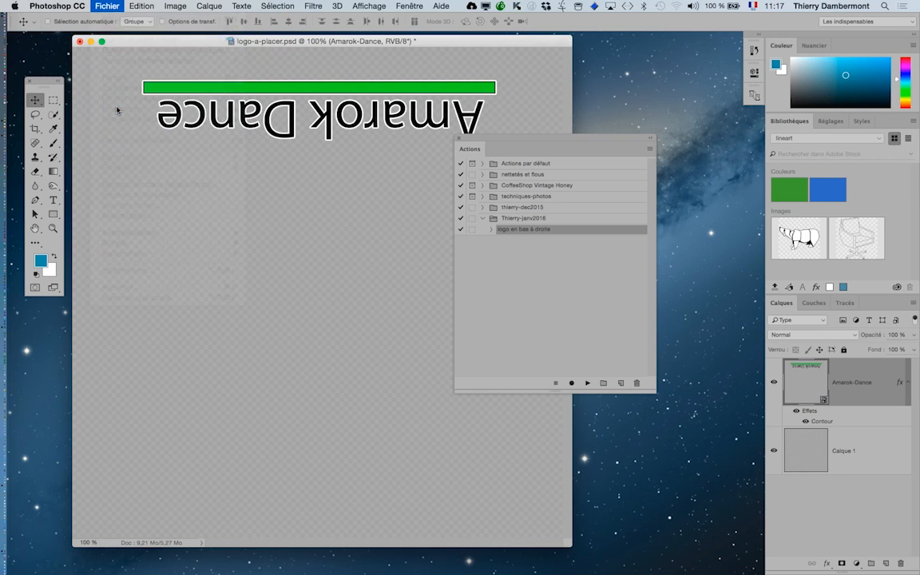
{"action": "left_click", "coordinate": [79, 43]}
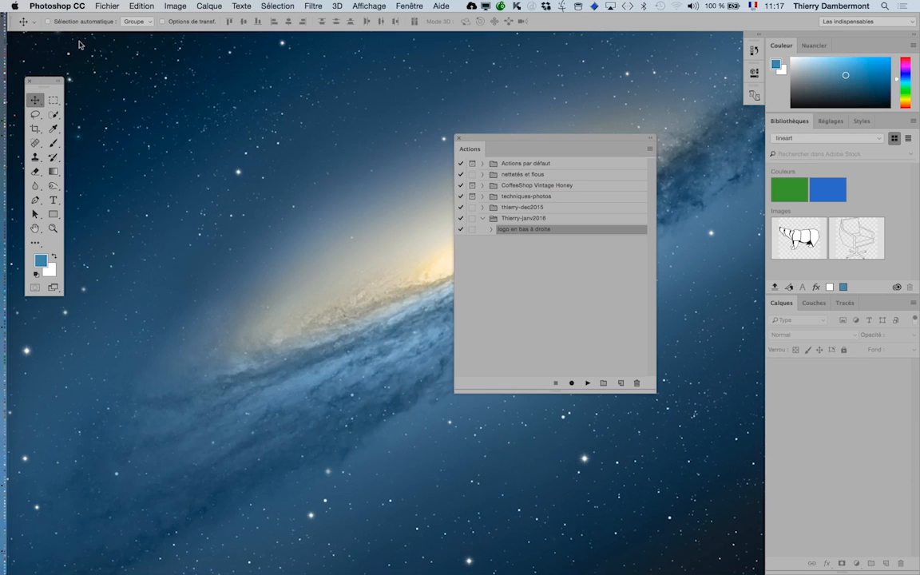
Open animal-zoo-tiger.jpg from the images-diverses folder and run the "logo en bas à droite" action on it
{"action": "left_click", "coordinate": [106, 6]}
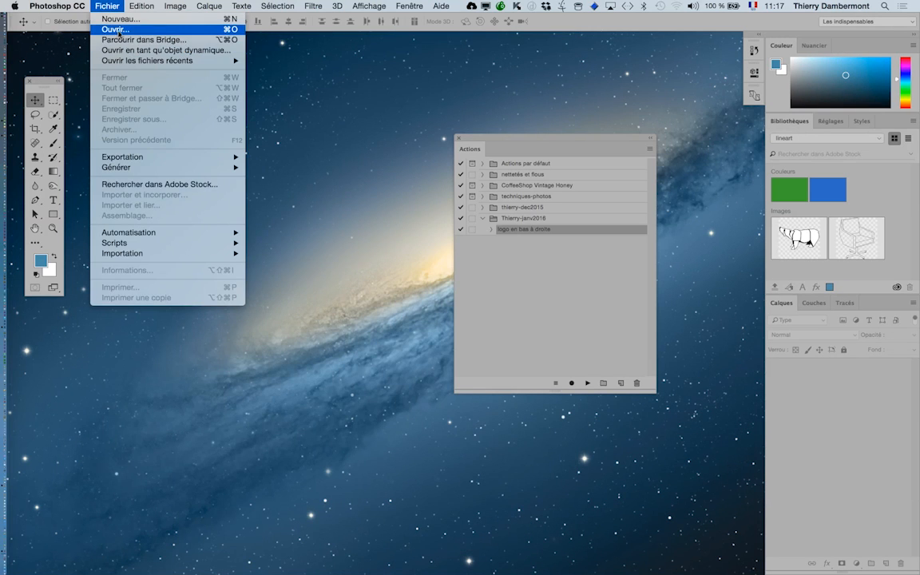
{"action": "left_click", "coordinate": [112, 29]}
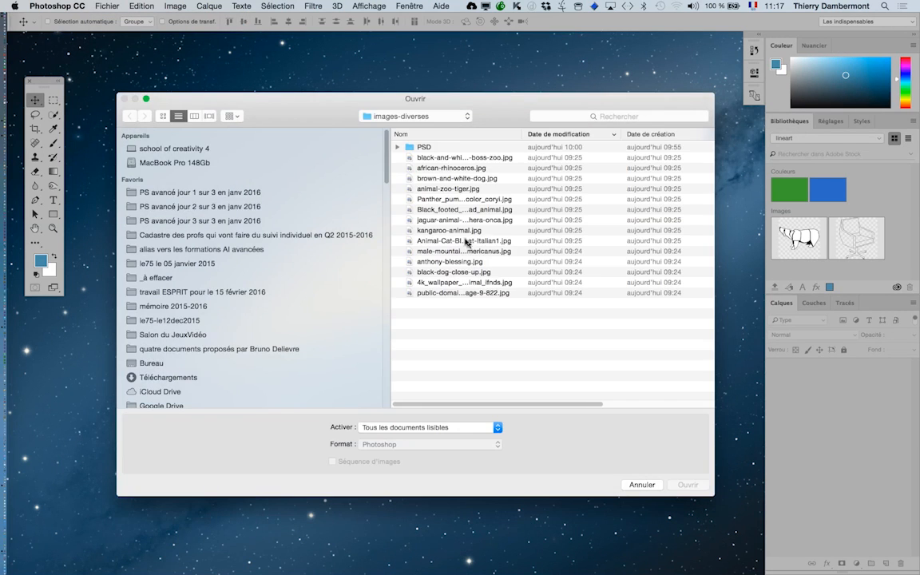
{"action": "left_click", "coordinate": [430, 192]}
{"action": "left_click", "coordinate": [691, 487]}
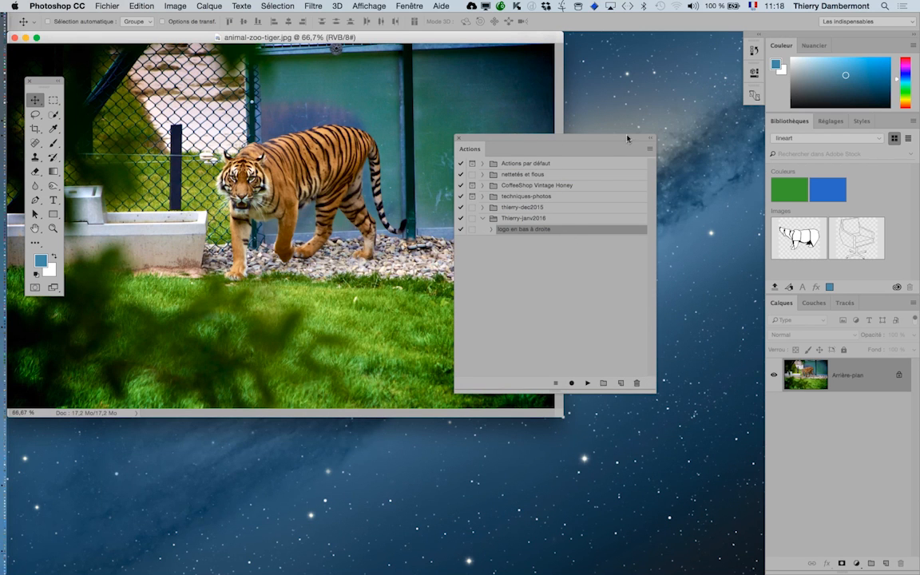
{"action": "left_click_drag", "start_coordinate": [515, 139], "coordinate": [625, 136]}
{"action": "left_click", "coordinate": [699, 381]}
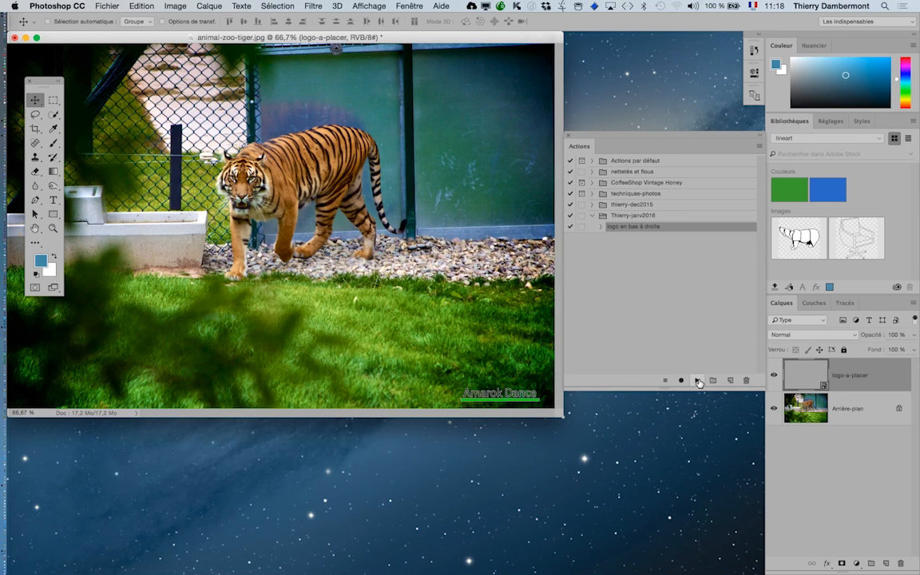
Reopen the recent file Animal-Cat-Black-cat-Italian1.jpg, run the "logo en bas à droite" action on it and enlarge the document window
{"action": "left_click", "coordinate": [106, 6]}
{"action": "mouse_move", "coordinate": [126, 61]}
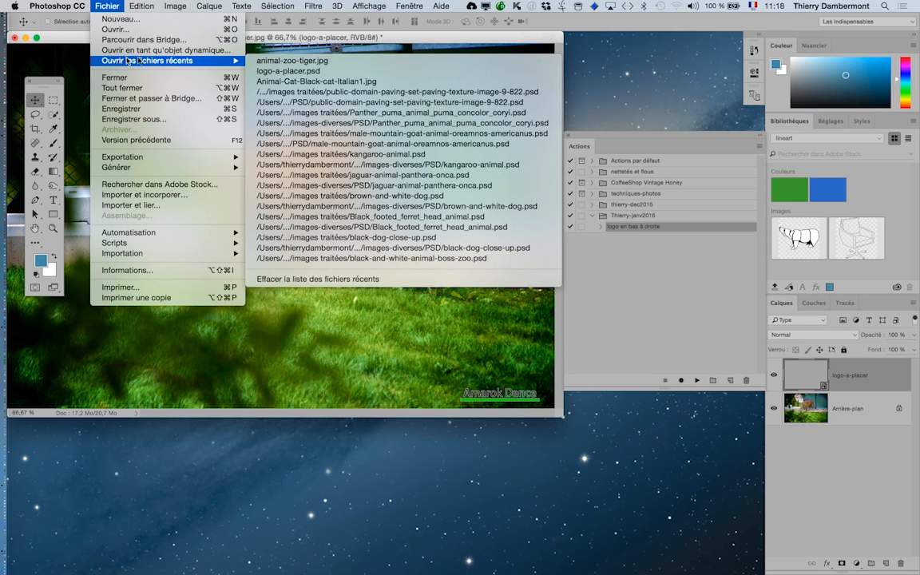
{"action": "left_click", "coordinate": [305, 81]}
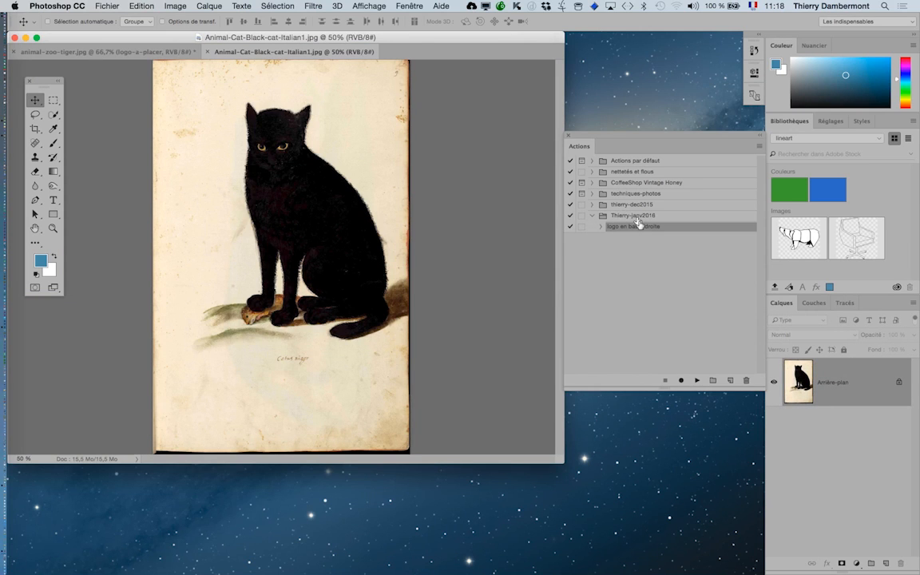
{"action": "left_click", "coordinate": [697, 381]}
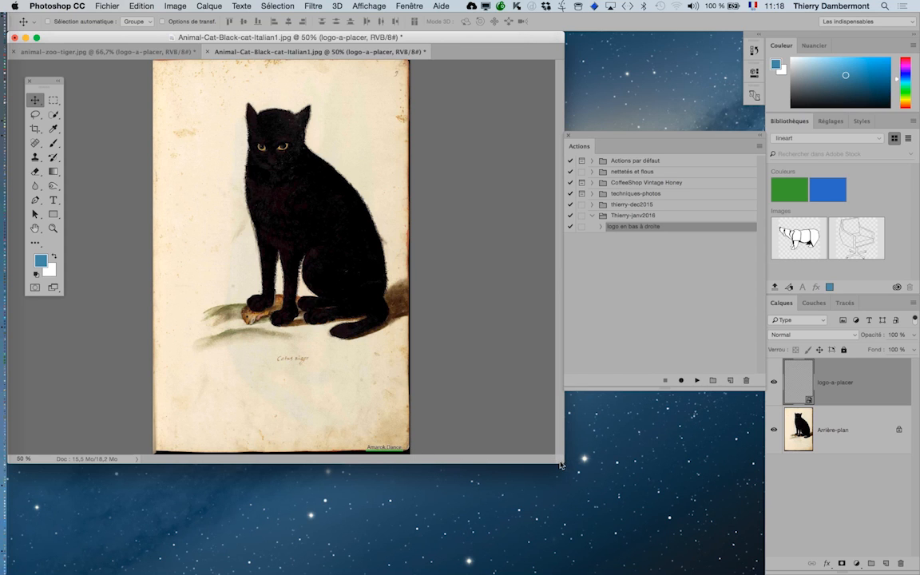
{"action": "left_click_drag", "start_coordinate": [562, 462], "coordinate": [568, 526]}
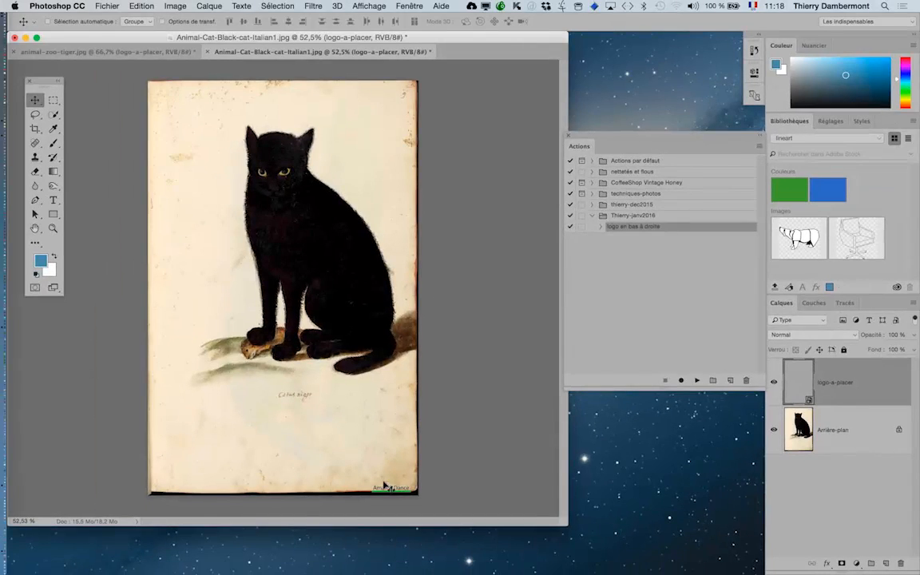
Open brown-and-white-dog.jpg, choosing it by its thumbnail, and run the "logo en bas à droite" action on it
{"action": "left_click", "coordinate": [107, 6]}
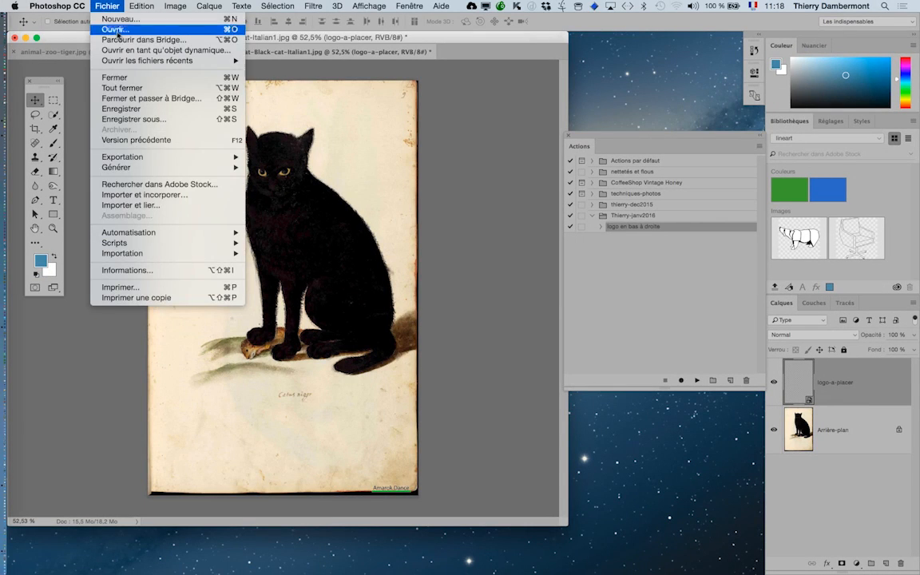
{"action": "left_click", "coordinate": [117, 32]}
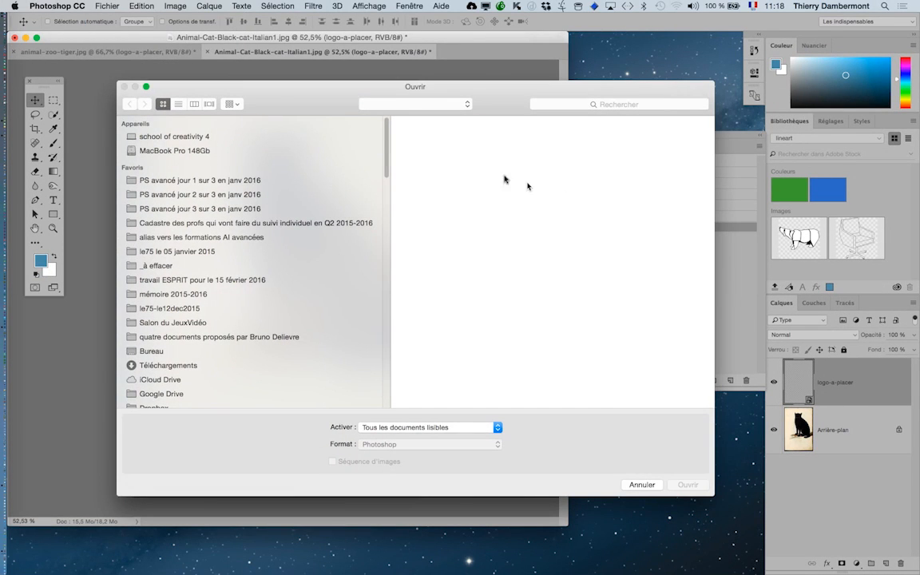
{"action": "left_click", "coordinate": [163, 104]}
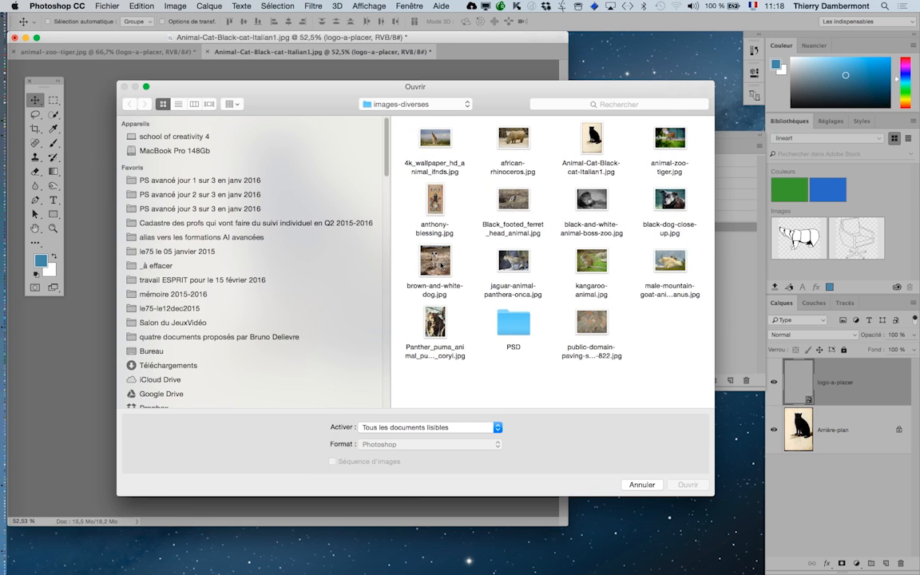
{"action": "left_click", "coordinate": [437, 262]}
{"action": "left_click", "coordinate": [688, 485]}
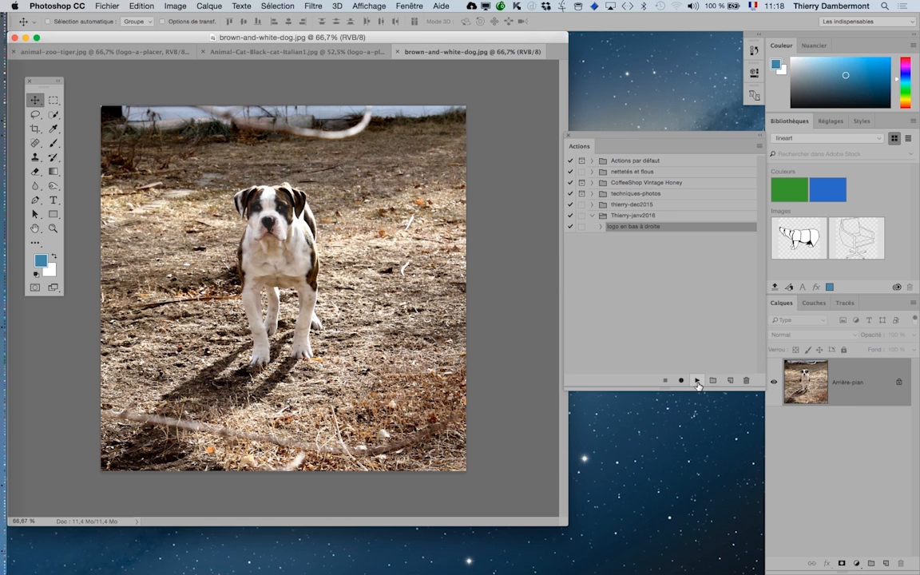
{"action": "left_click", "coordinate": [697, 381]}
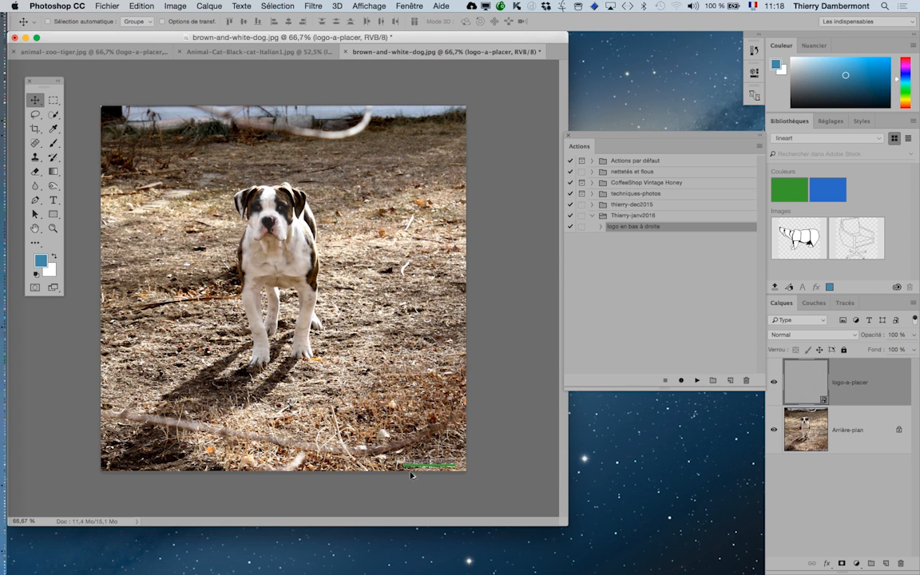
Show the dog image in full-screen mode with the menu bar and examine the placed logo's contour and position up close
{"action": "scroll", "coordinate": [411, 475], "scroll_direction": "up", "scroll_amount": 3}
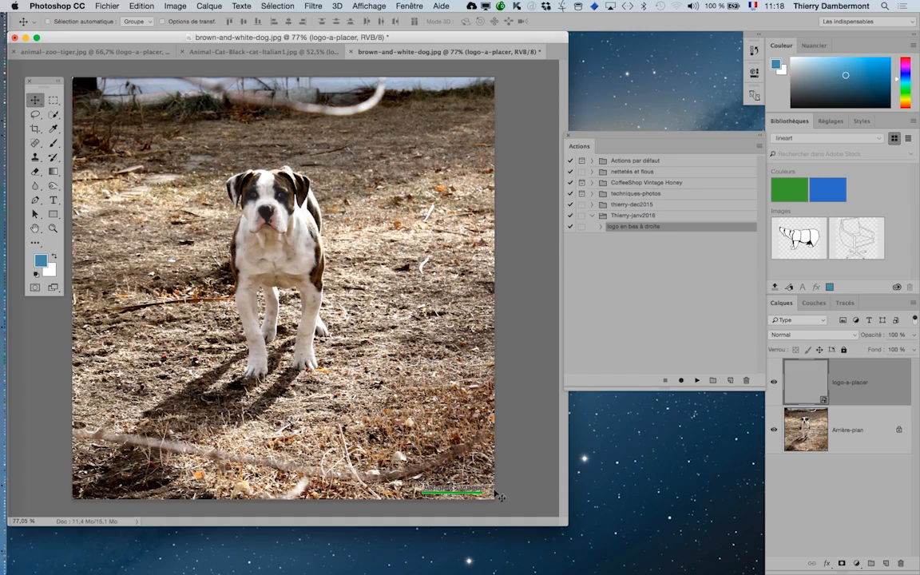
{"action": "key", "text": "f"}
{"action": "scroll", "coordinate": [583, 499], "scroll_direction": "up", "scroll_amount": 5}
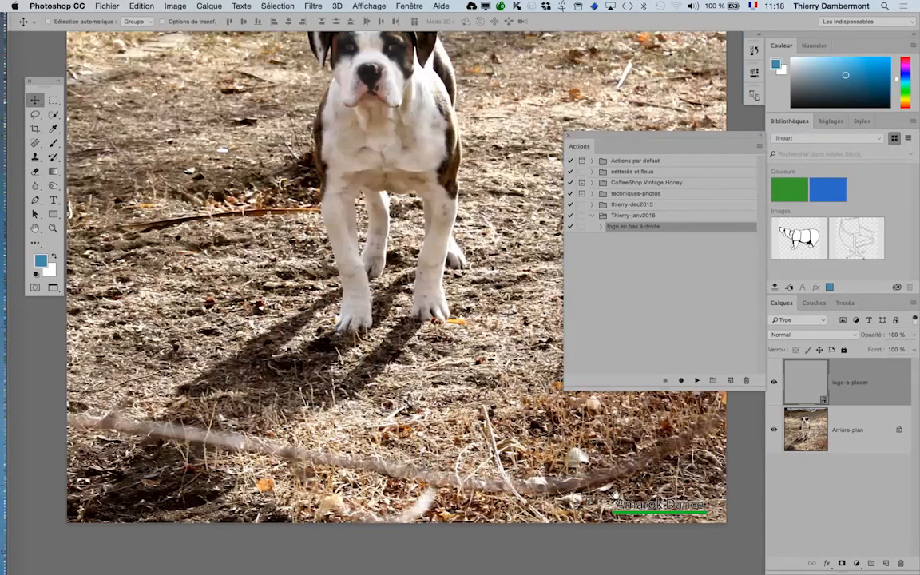
{"action": "left_click_drag", "start_coordinate": [628, 503], "coordinate": [369, 387]}
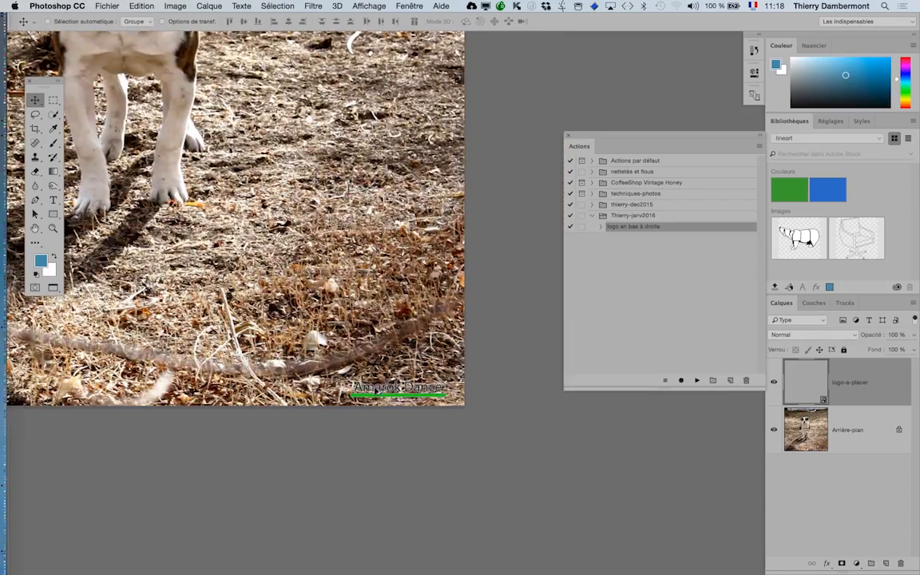
{"action": "scroll", "coordinate": [375, 392], "scroll_direction": "up", "scroll_amount": 4}
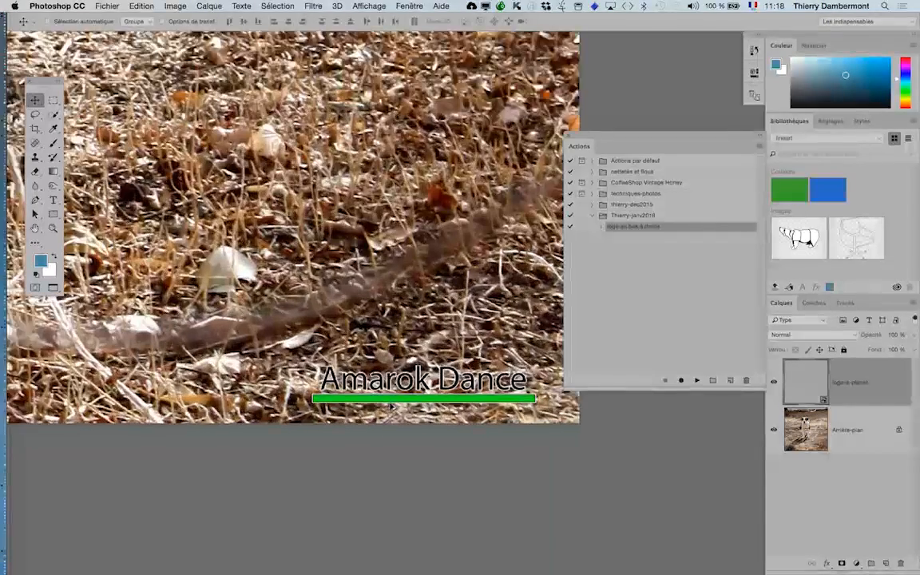
{"action": "scroll", "coordinate": [390, 407], "scroll_direction": "up", "scroll_amount": 4}
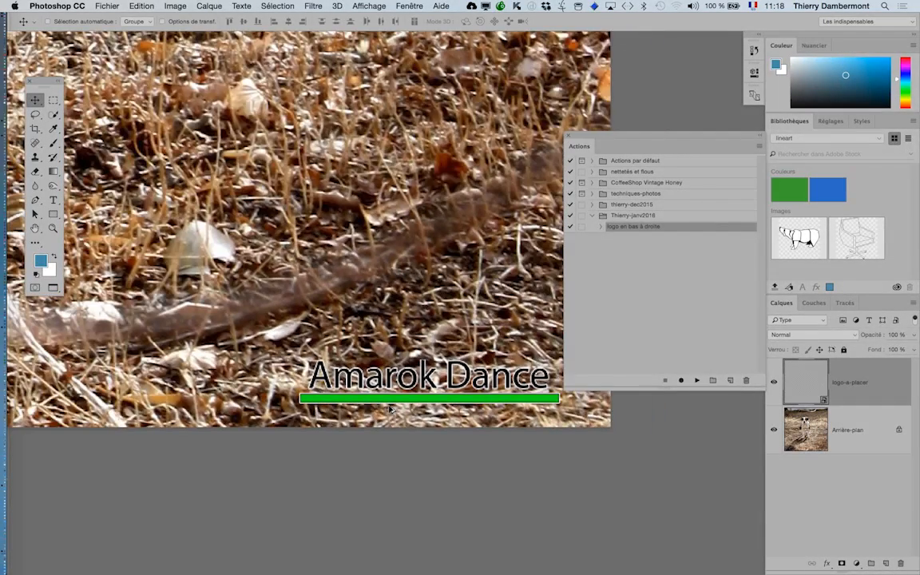
{"action": "scroll", "coordinate": [390, 409], "scroll_direction": "down", "scroll_amount": 4}
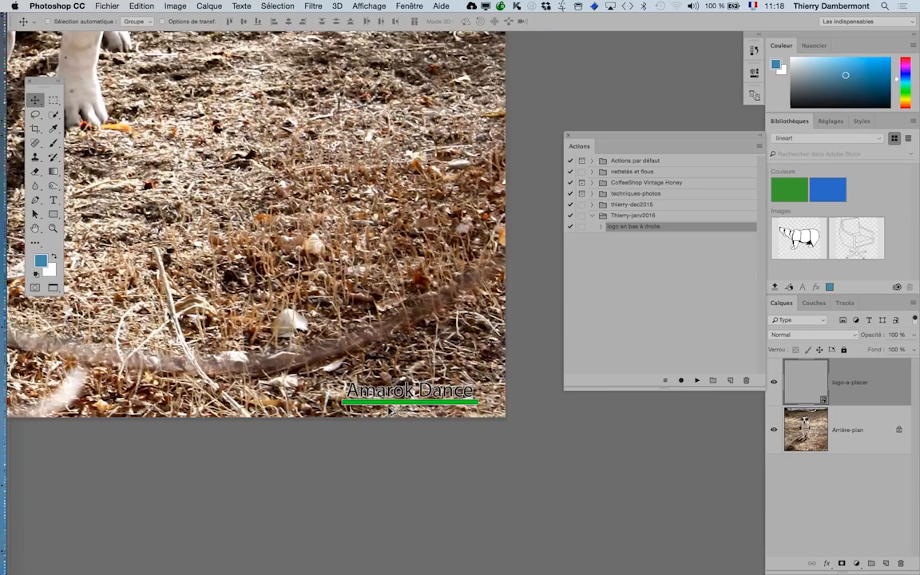
{"action": "scroll", "coordinate": [389, 409], "scroll_direction": "down", "scroll_amount": 5}
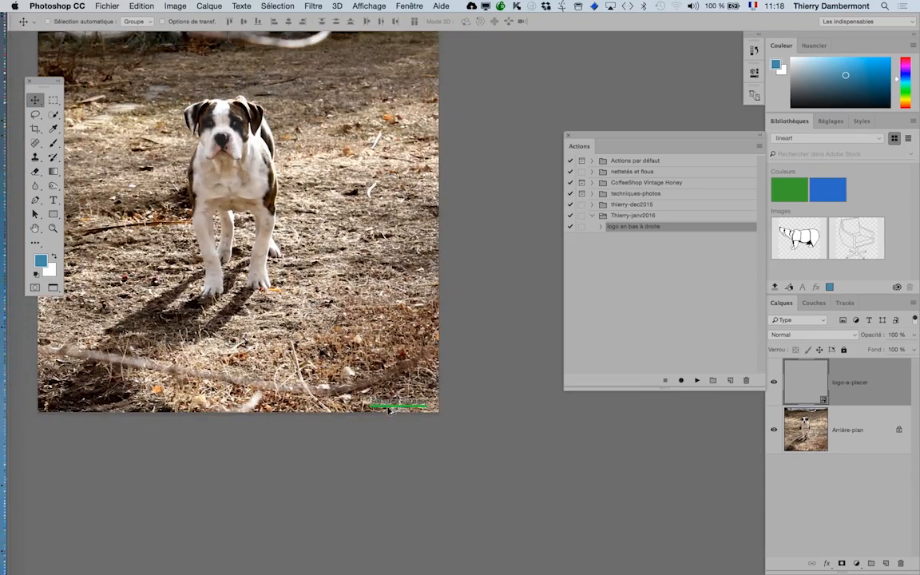
{"action": "scroll", "coordinate": [389, 409], "scroll_direction": "down", "scroll_amount": 1}
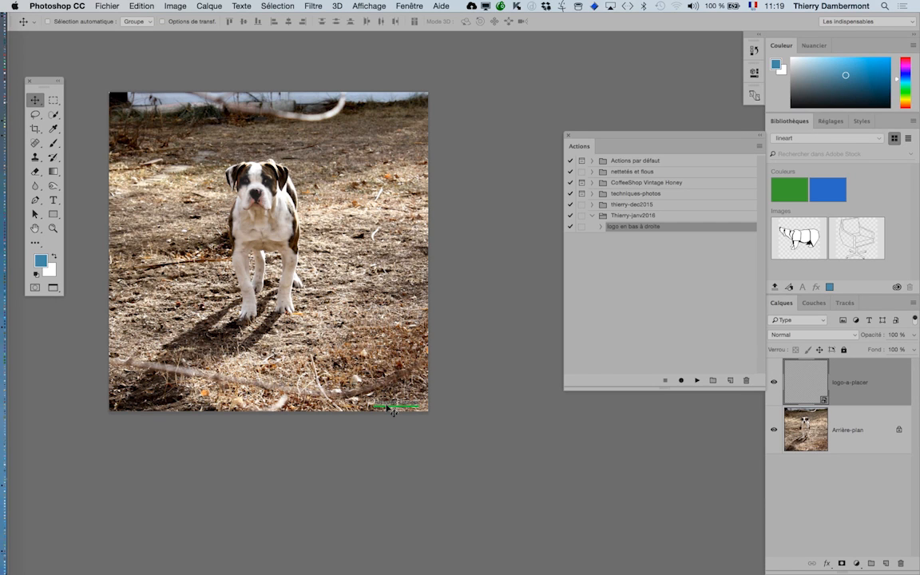
Quit the application without saving the changes to the dog, black cat and tiger images
{"action": "key", "text": "super+q"}
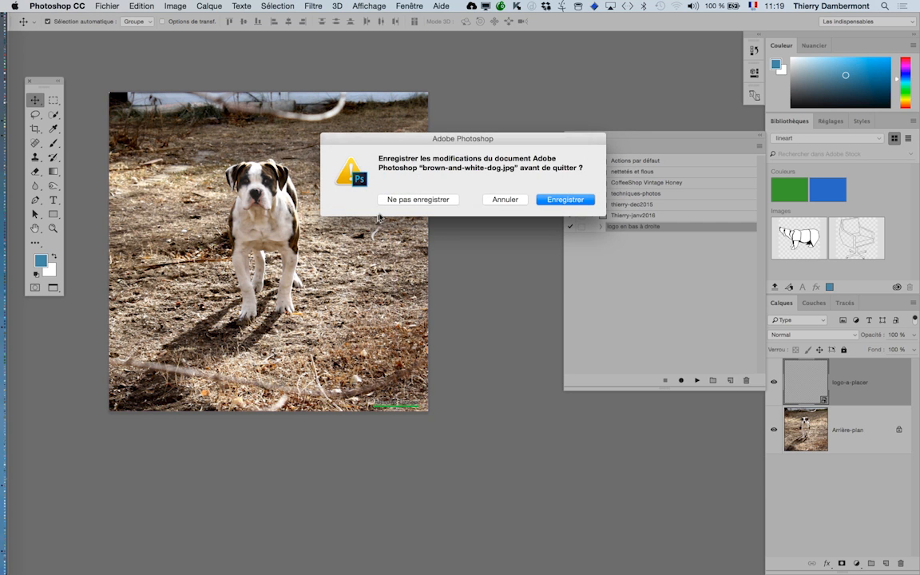
{"action": "left_click", "coordinate": [398, 201]}
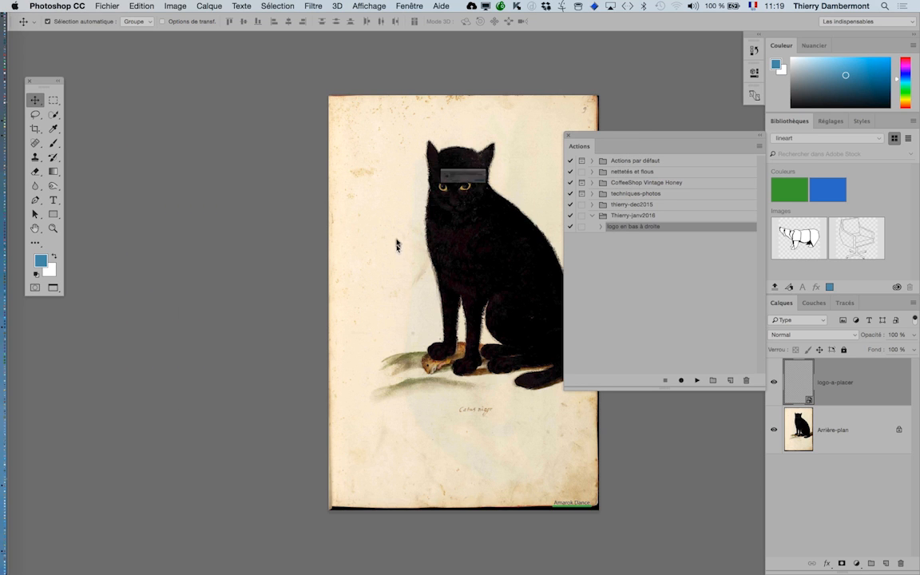
{"action": "left_click", "coordinate": [399, 205]}
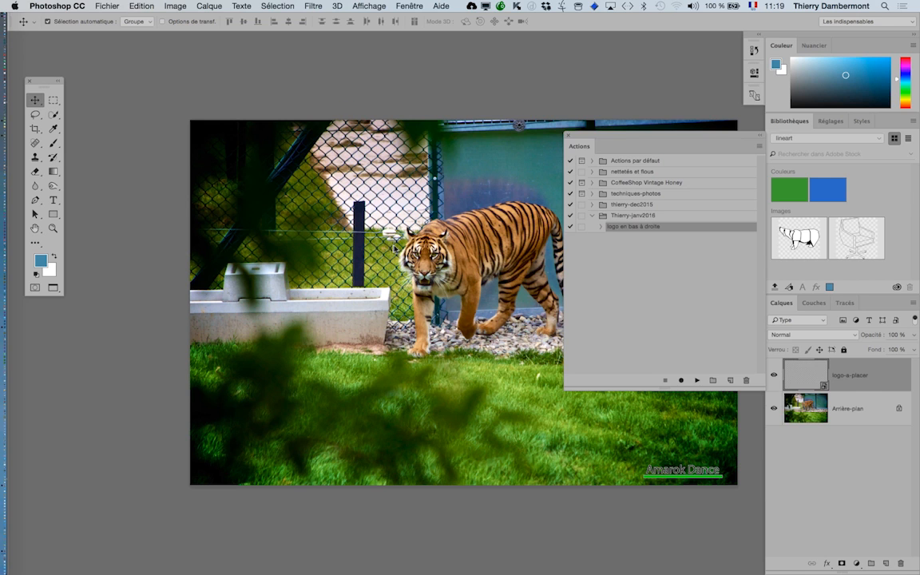
{"action": "left_click", "coordinate": [406, 202]}
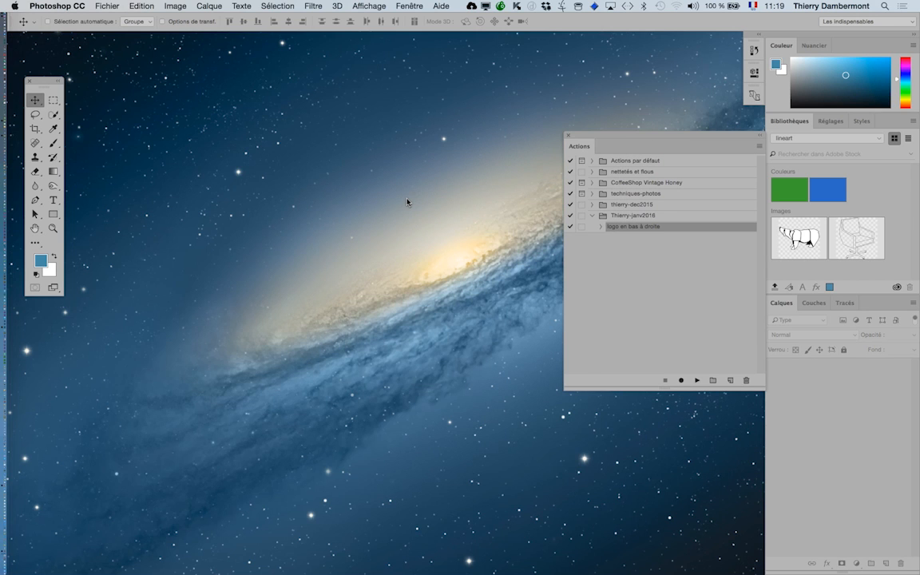